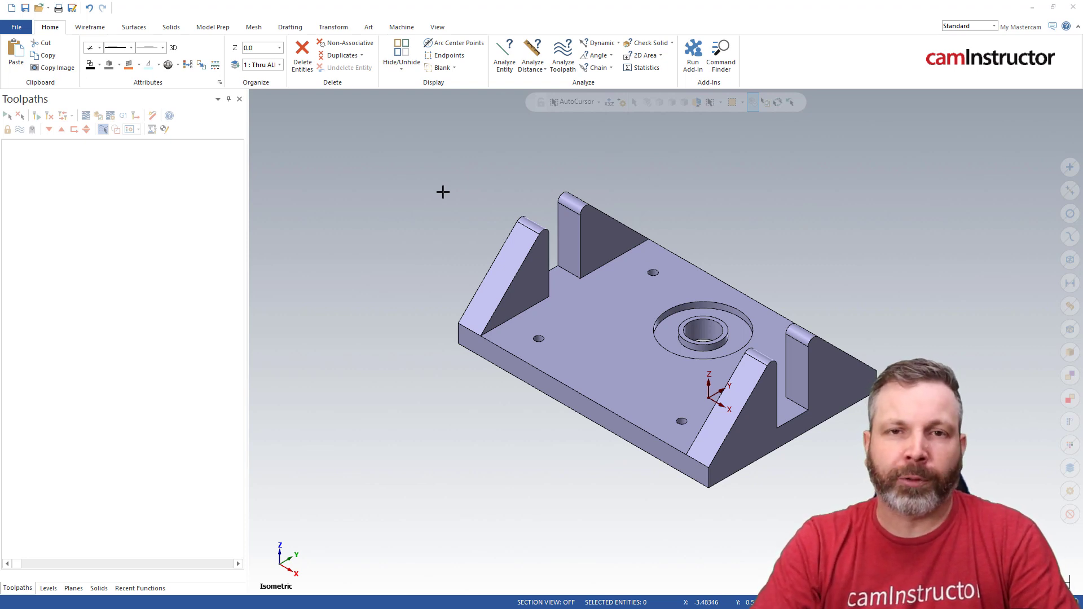
Create a default mill machine group and open its Stock setup properties page
click(402, 27)
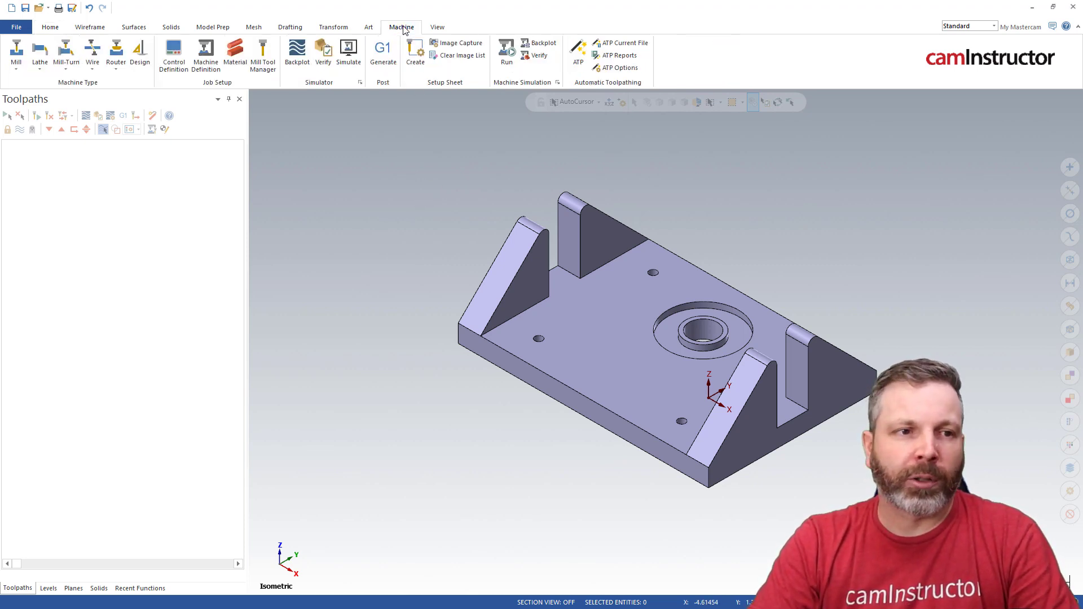
click(16, 65)
click(33, 82)
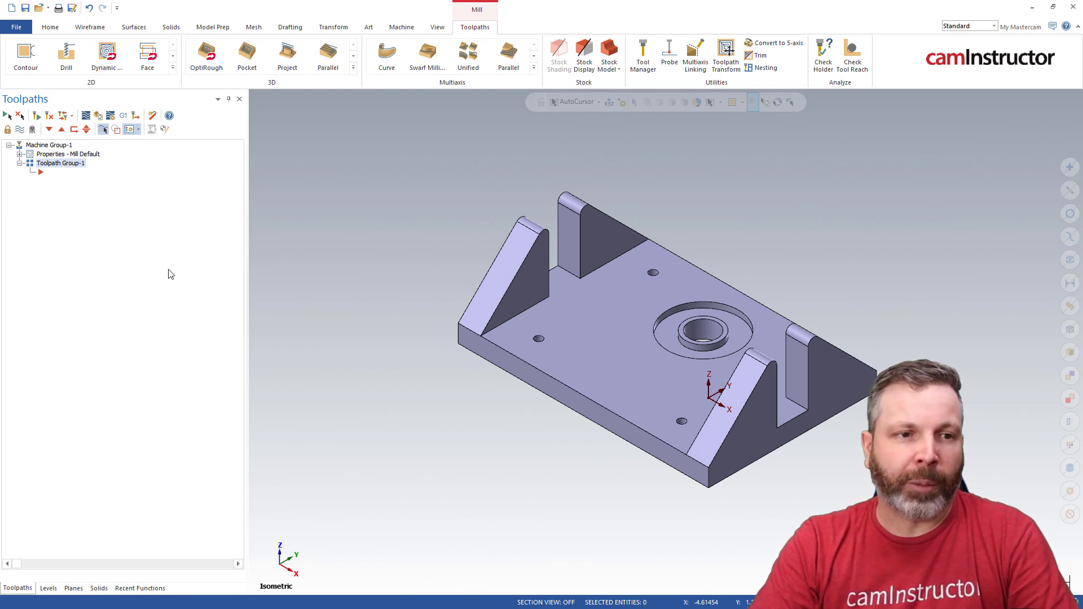
click(19, 155)
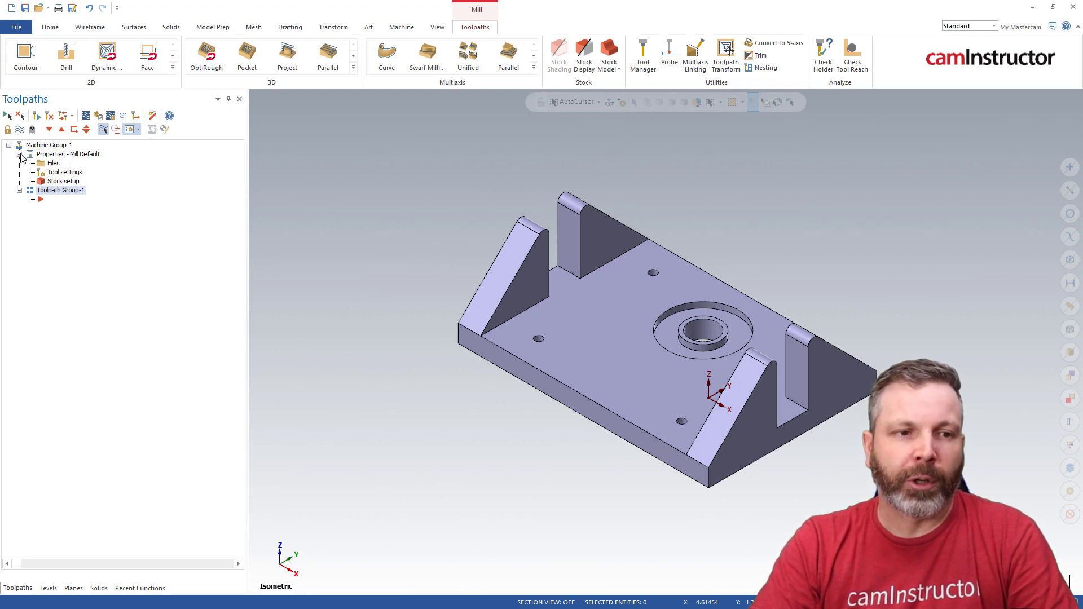
click(67, 182)
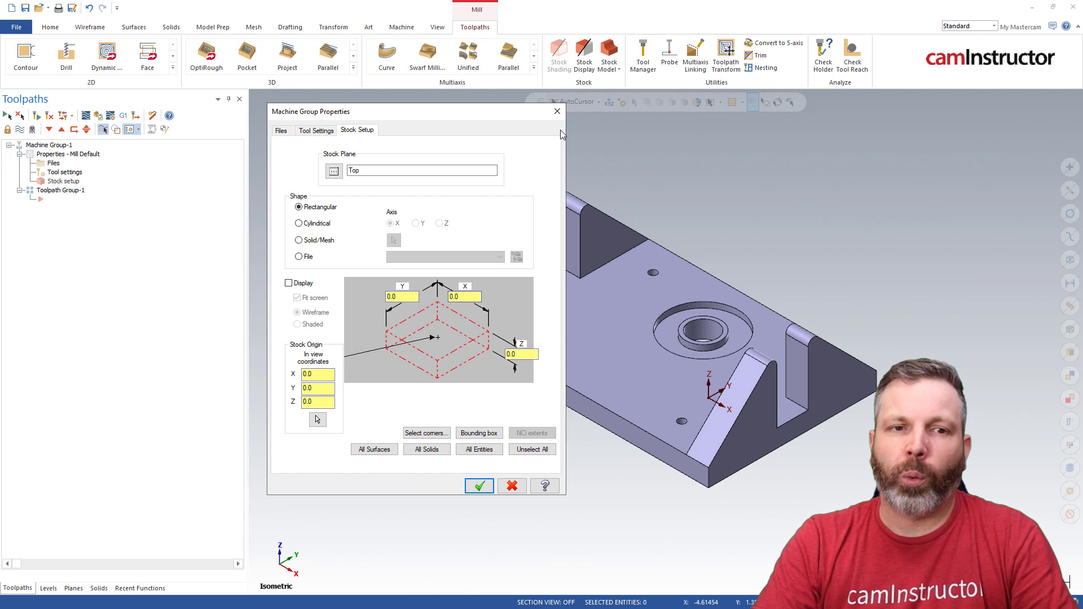
click(558, 113)
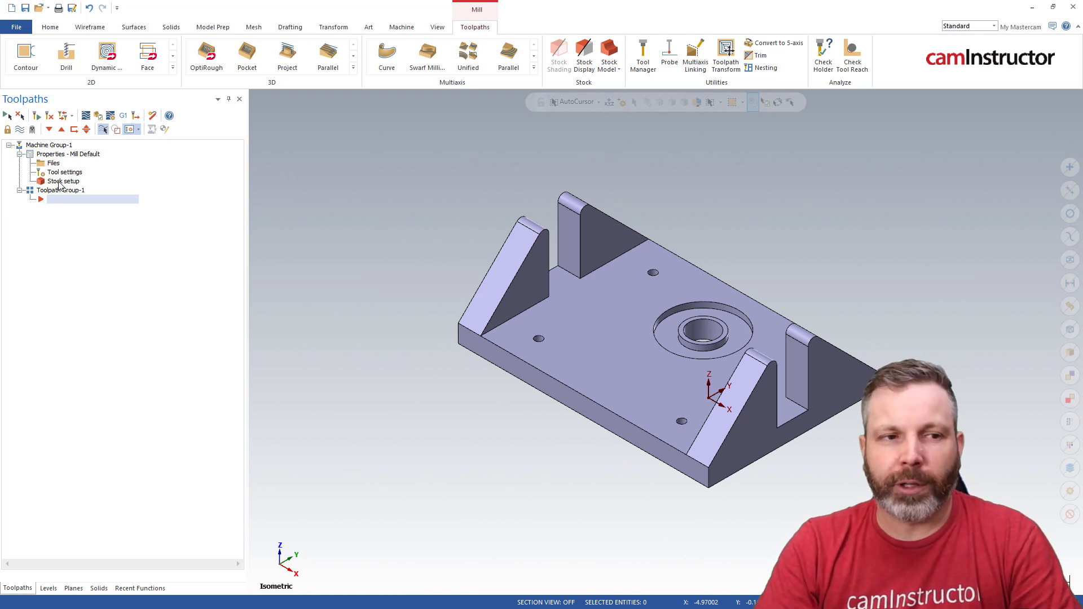
click(60, 182)
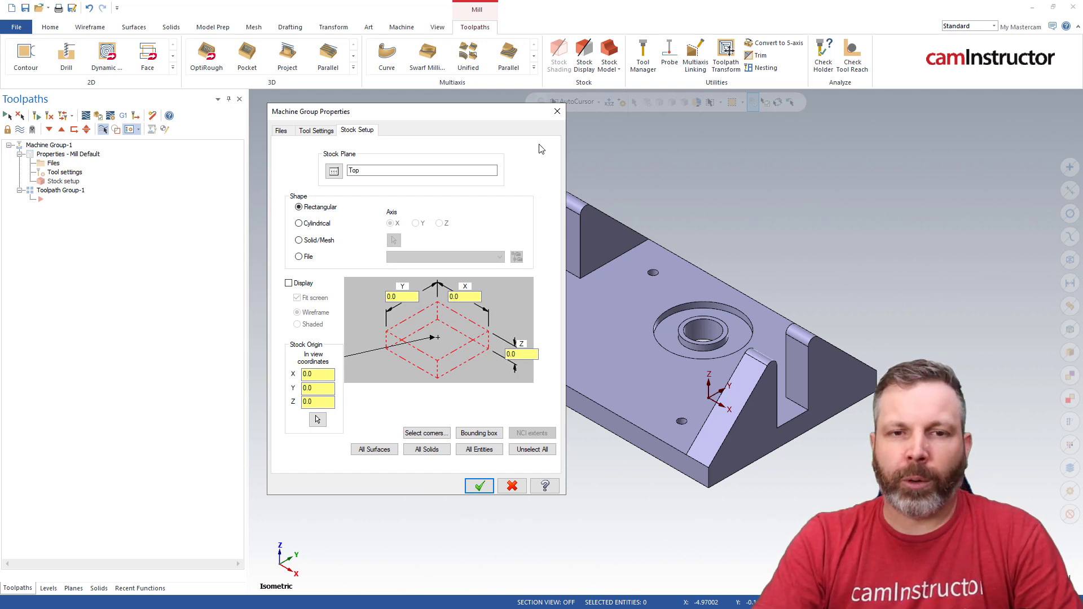
Fit the rectangular stock to all solids (2.8 × 1.88 × 0.872905) and review the X, Y, Z sizes
drag(512, 119, 419, 119)
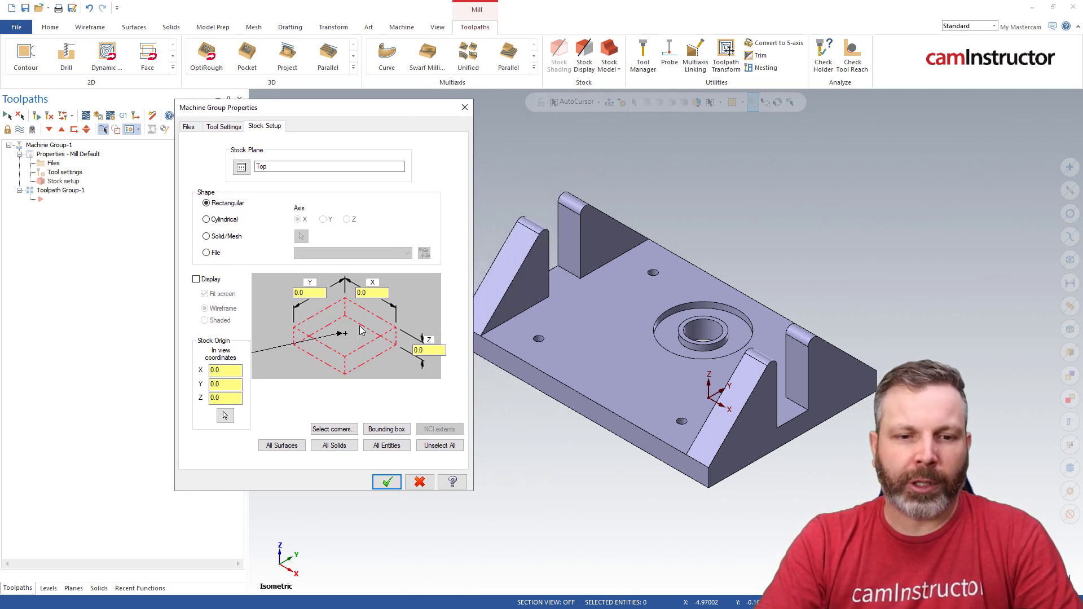
click(344, 447)
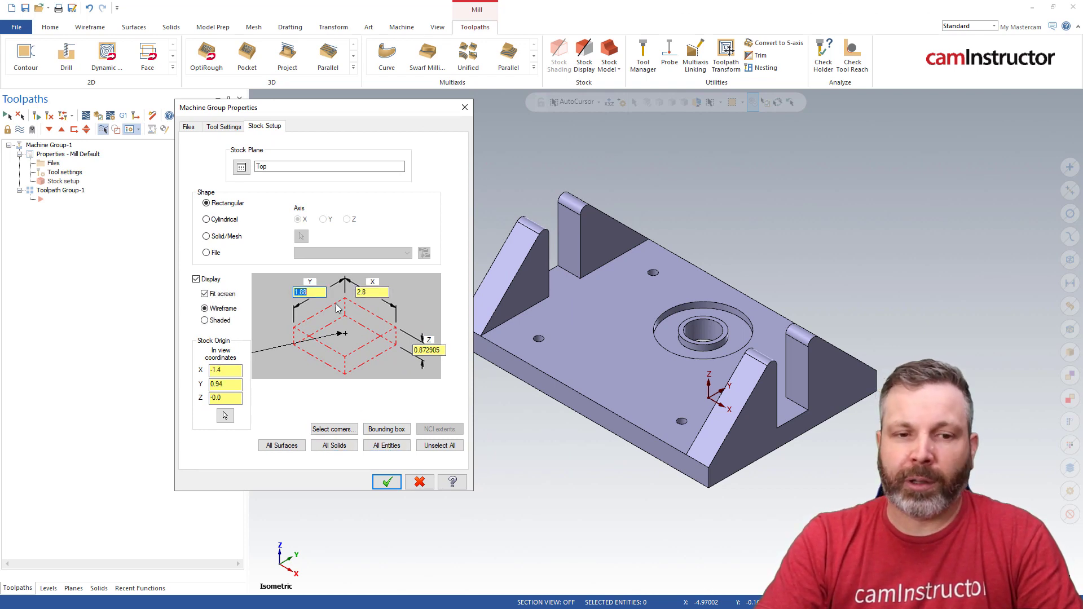
click(364, 294)
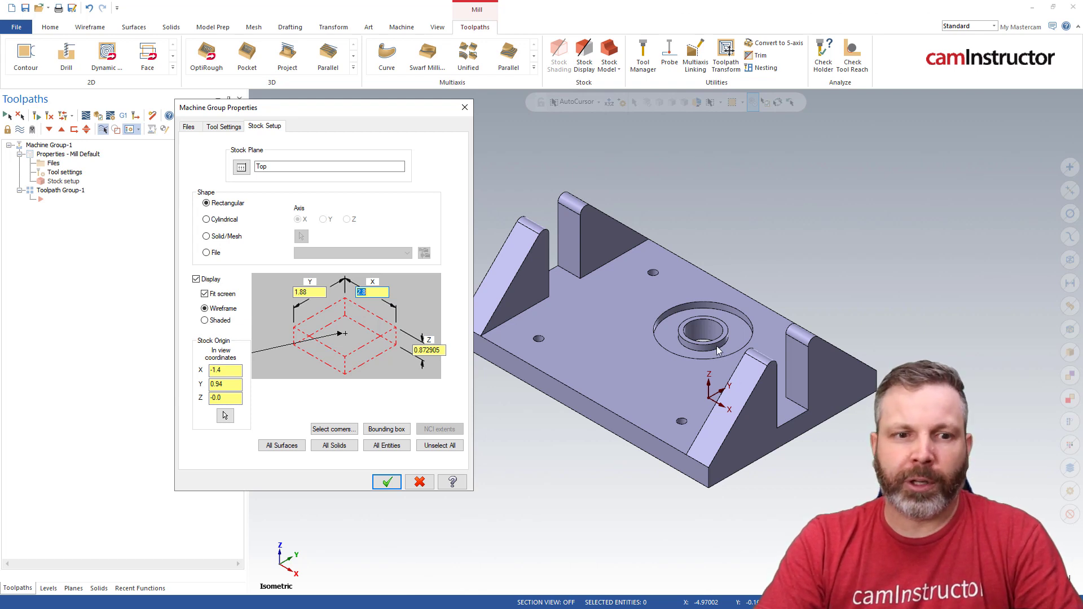
click(312, 291)
key(Tab)
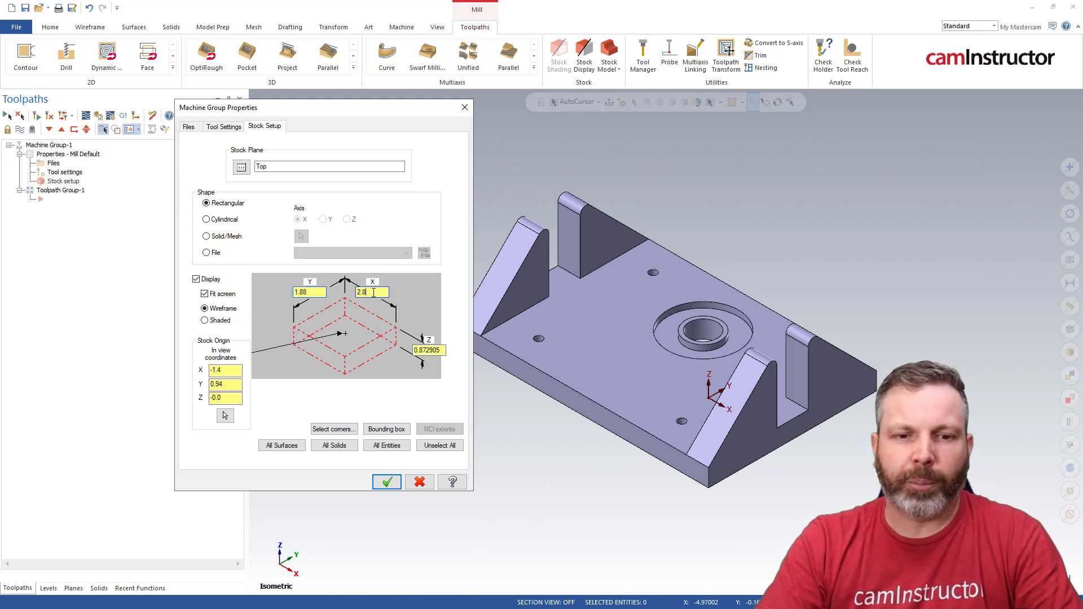
click(441, 351)
double_click(441, 351)
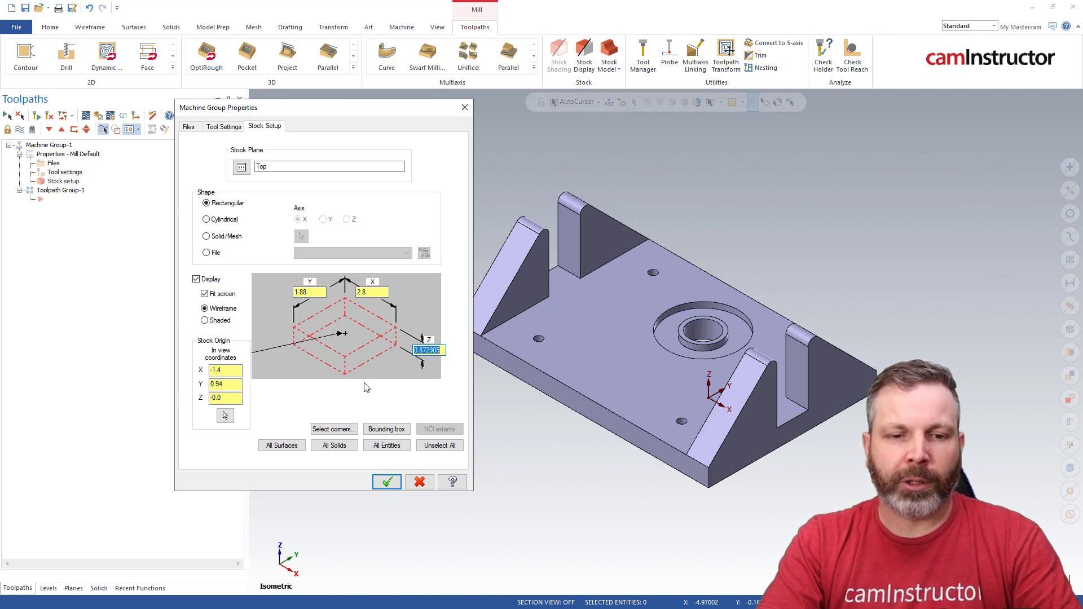
Preview a bounding box stock around the bracket solid
click(387, 430)
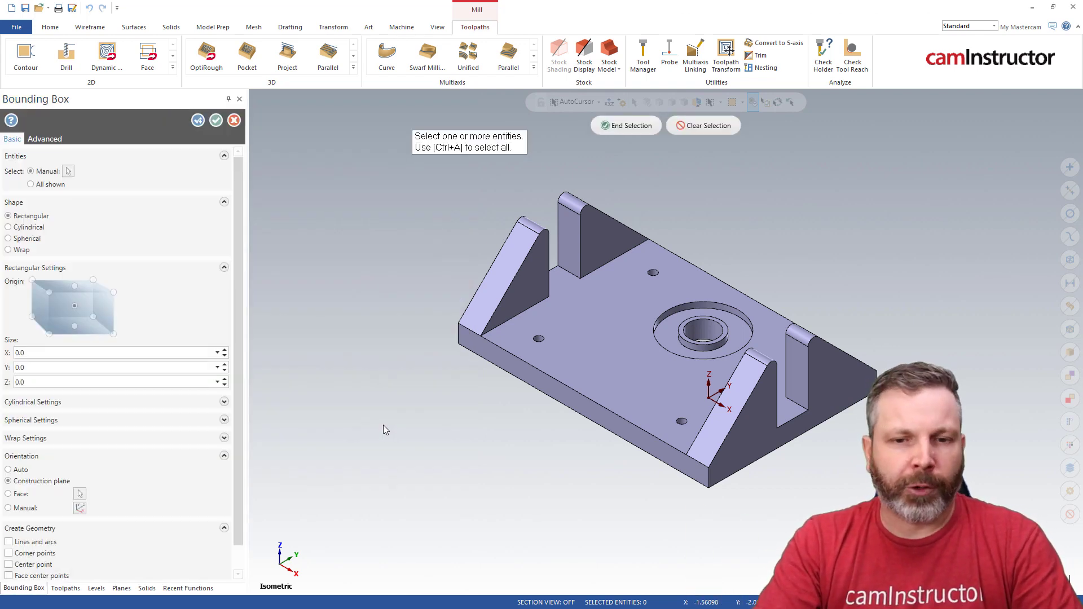
click(612, 331)
click(629, 126)
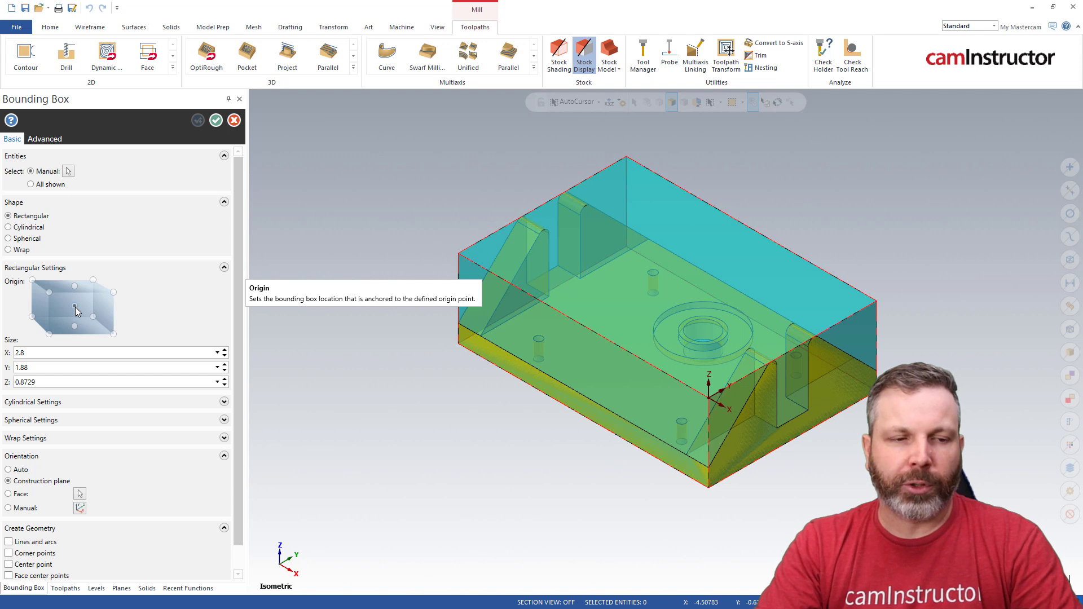
Enlarge the bounding box to X 3.0 and Y 2.0
click(225, 350)
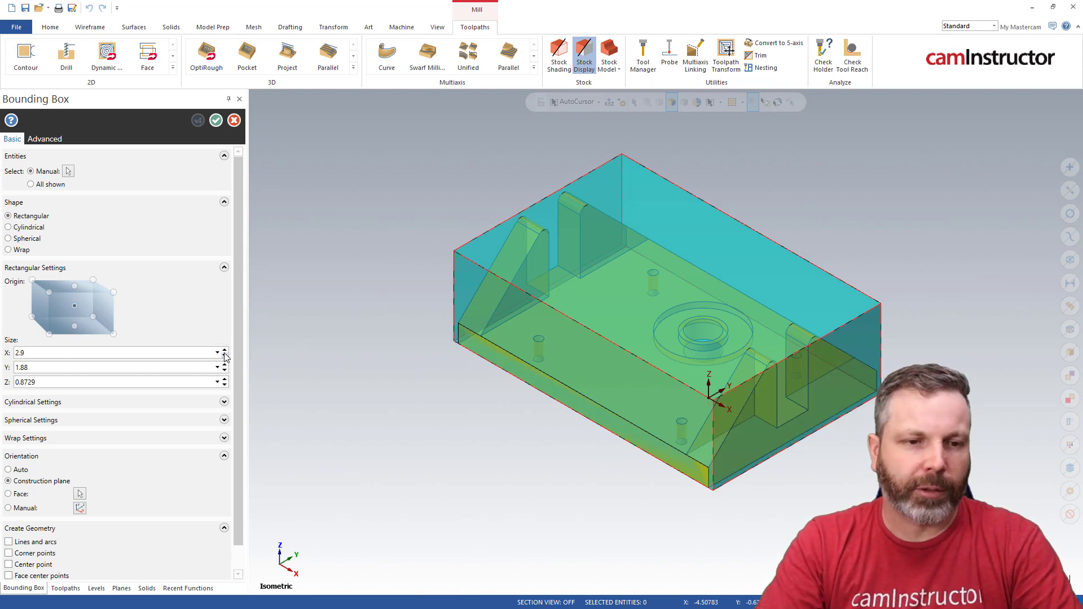
double_click(208, 352)
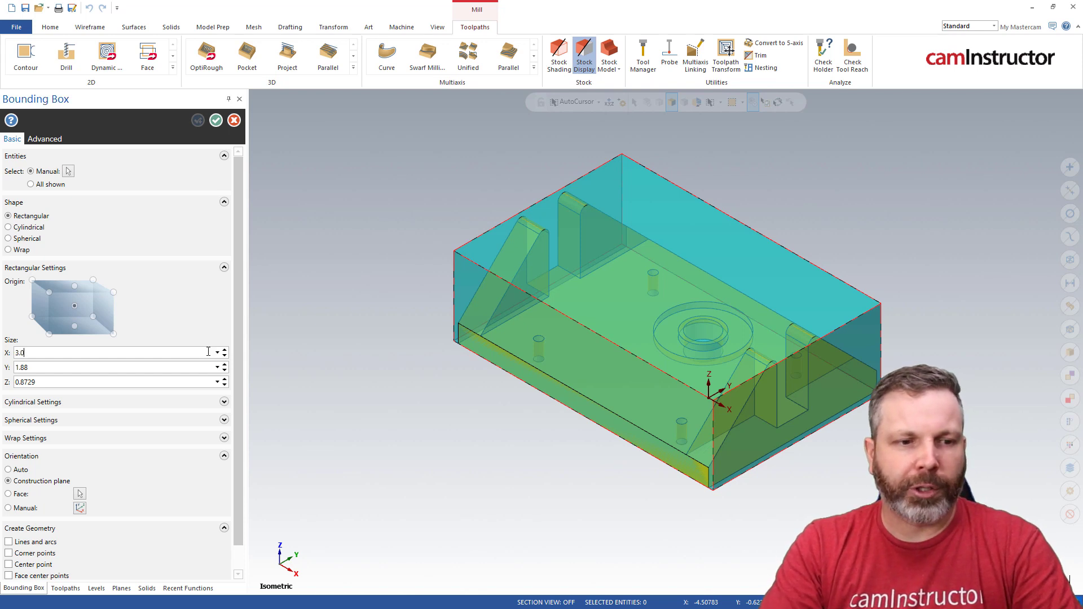
click(181, 367)
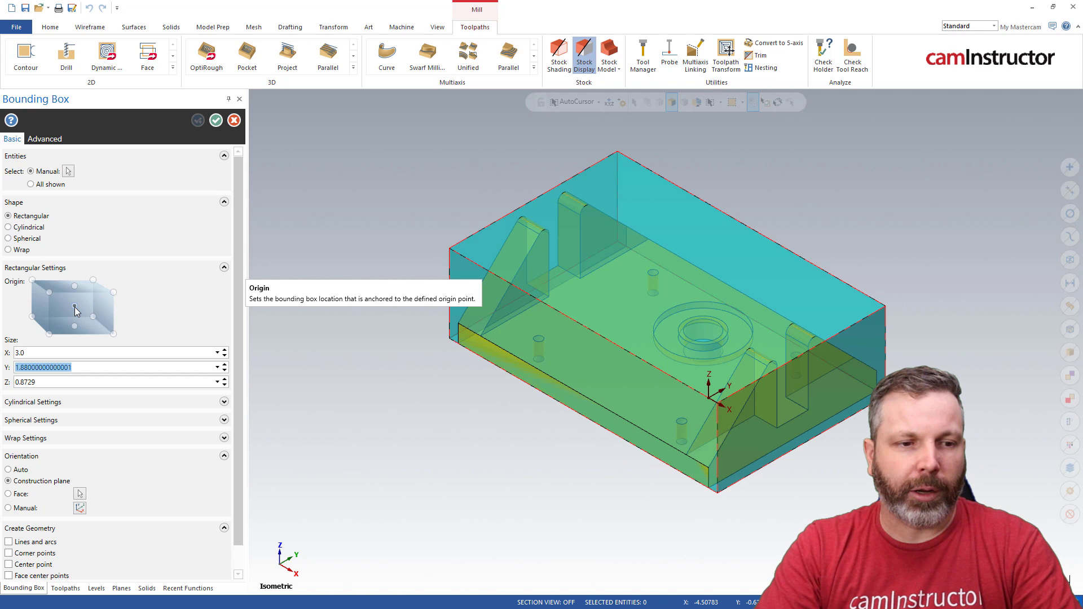
text(2)
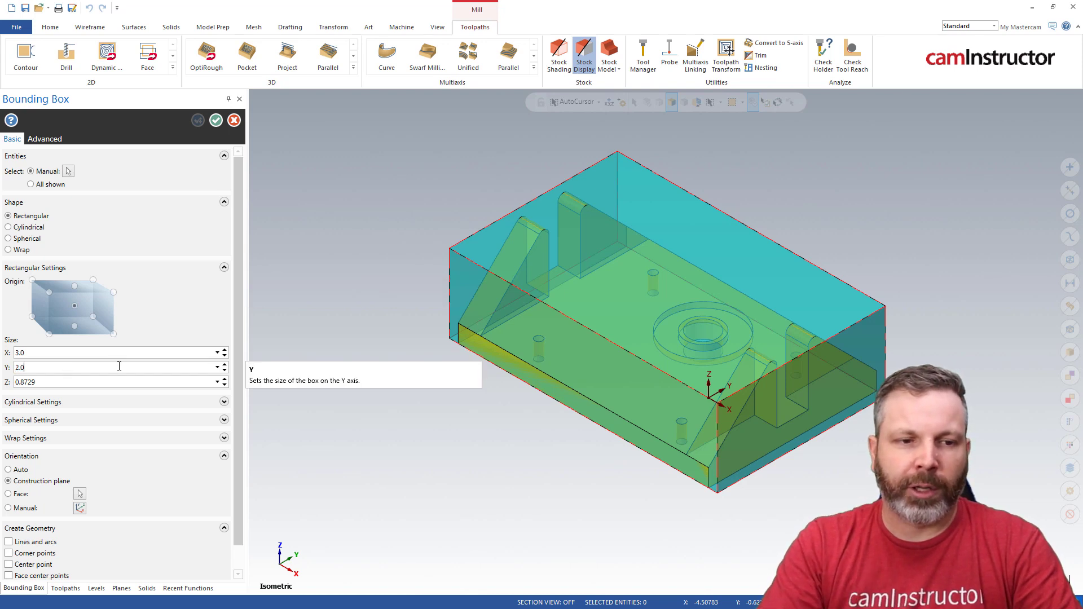
click(182, 352)
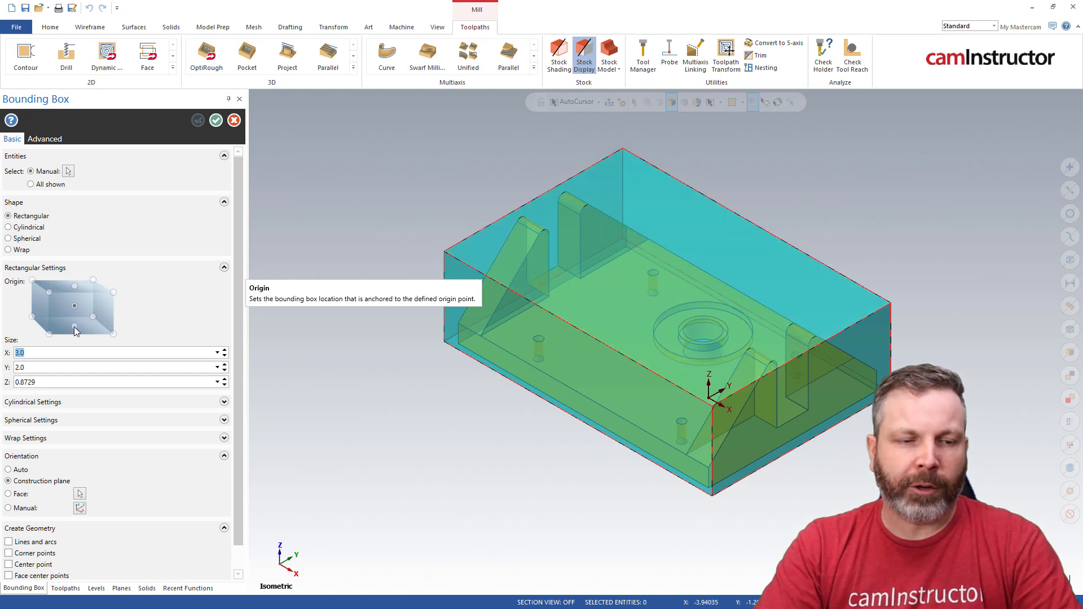
Anchor the box at bottom centre and add 0.02 of stock on top, making Z 0.8929
click(75, 327)
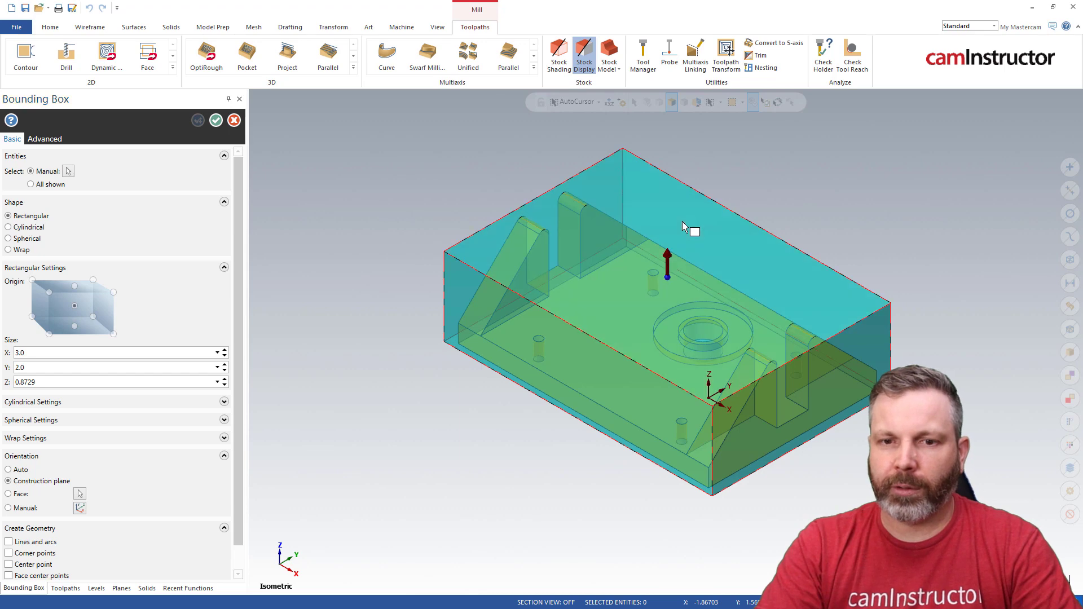
click(667, 261)
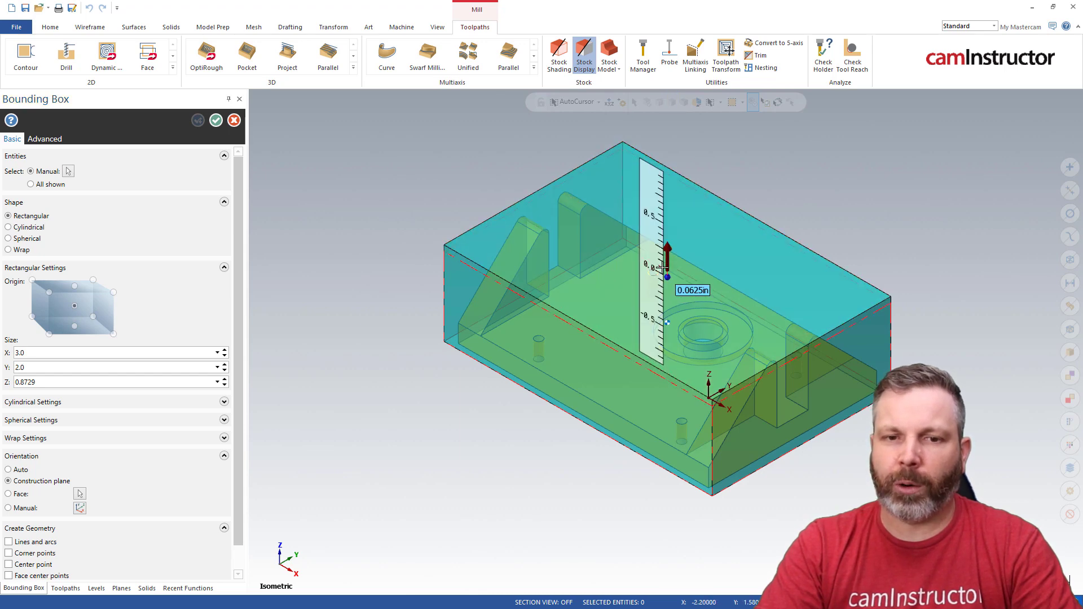
mouse_move(662, 268)
mouse_down()
mouse_move(659, 208)
mouse_move(659, 266)
mouse_up()
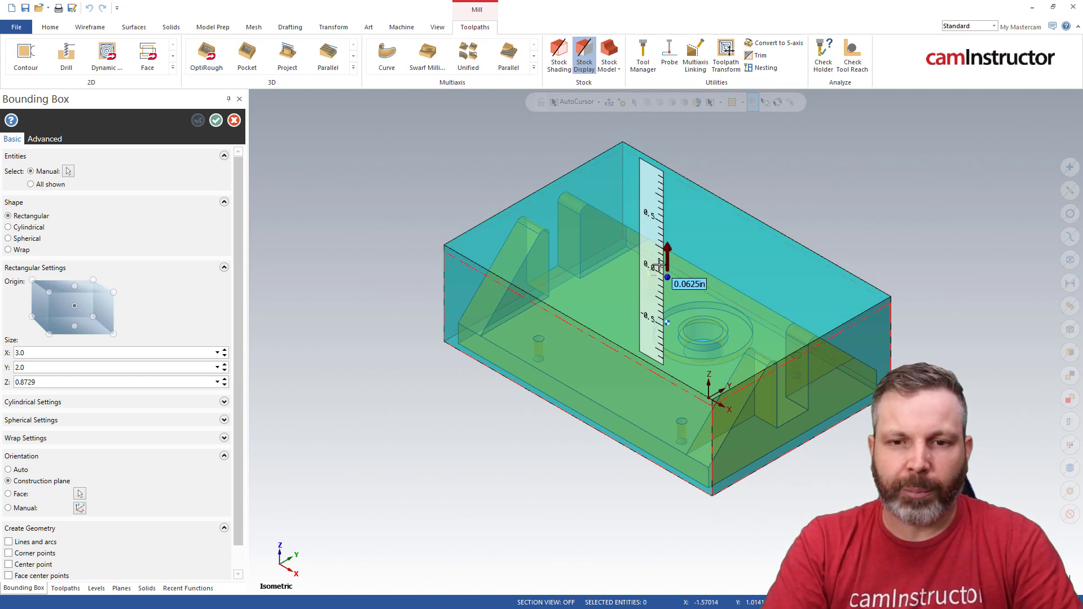
text(0.02)
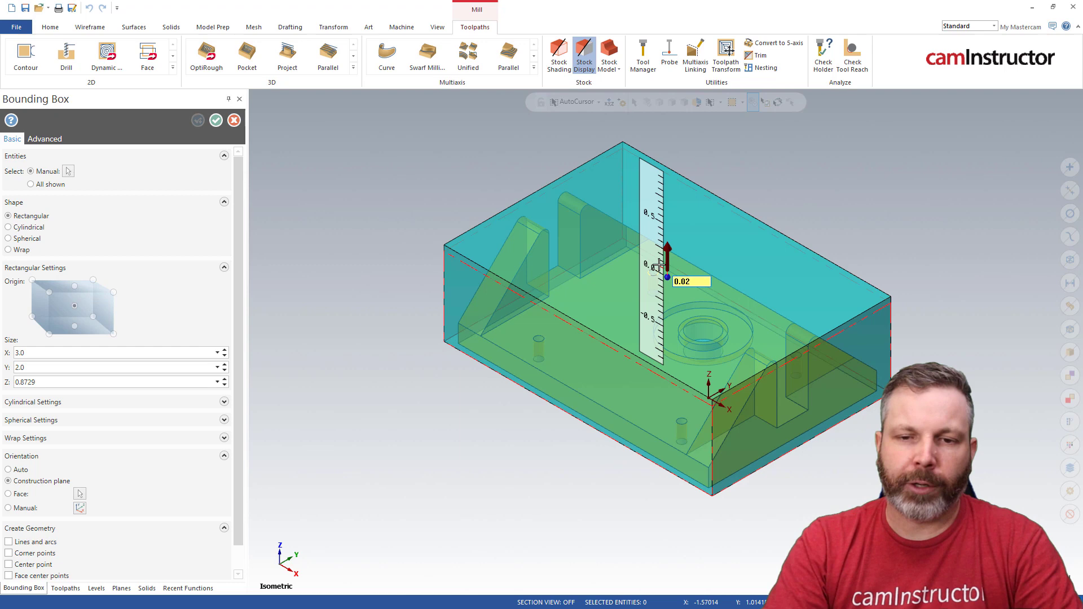
key(Return)
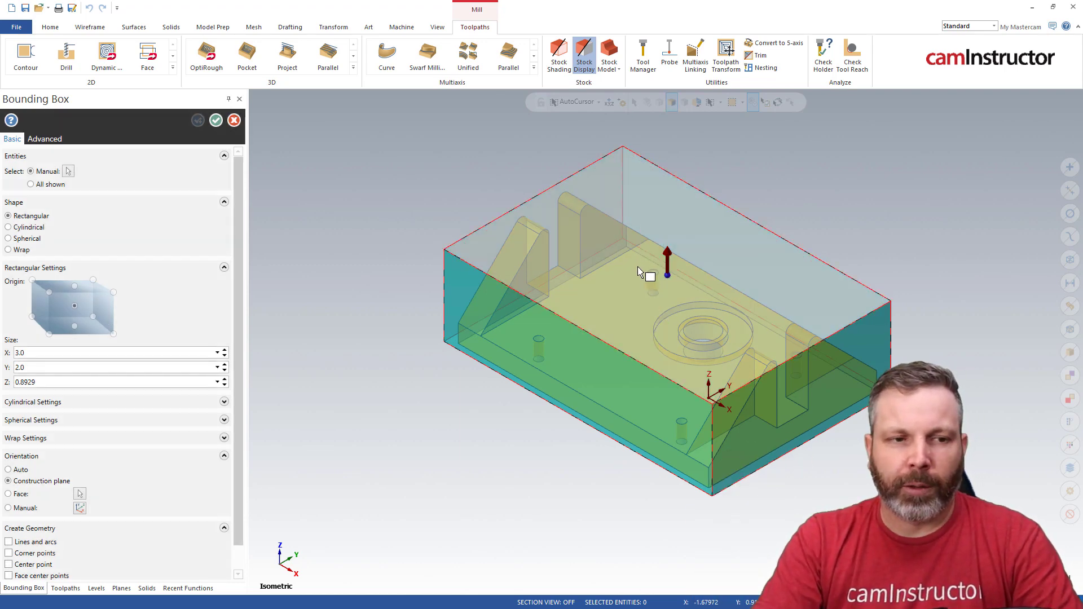
middle_drag(491, 423, 486, 409)
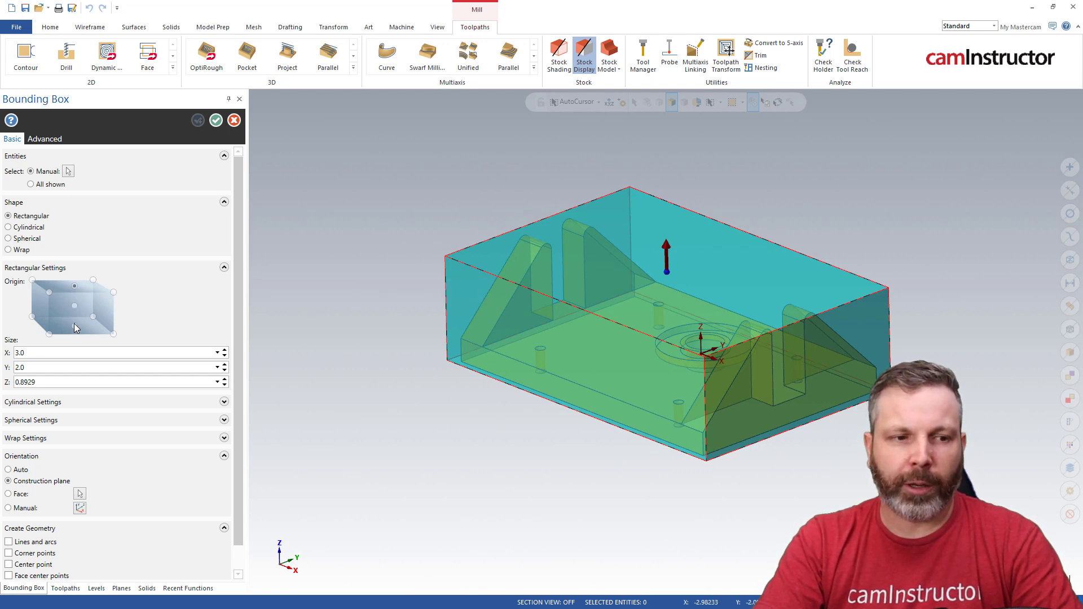
click(53, 383)
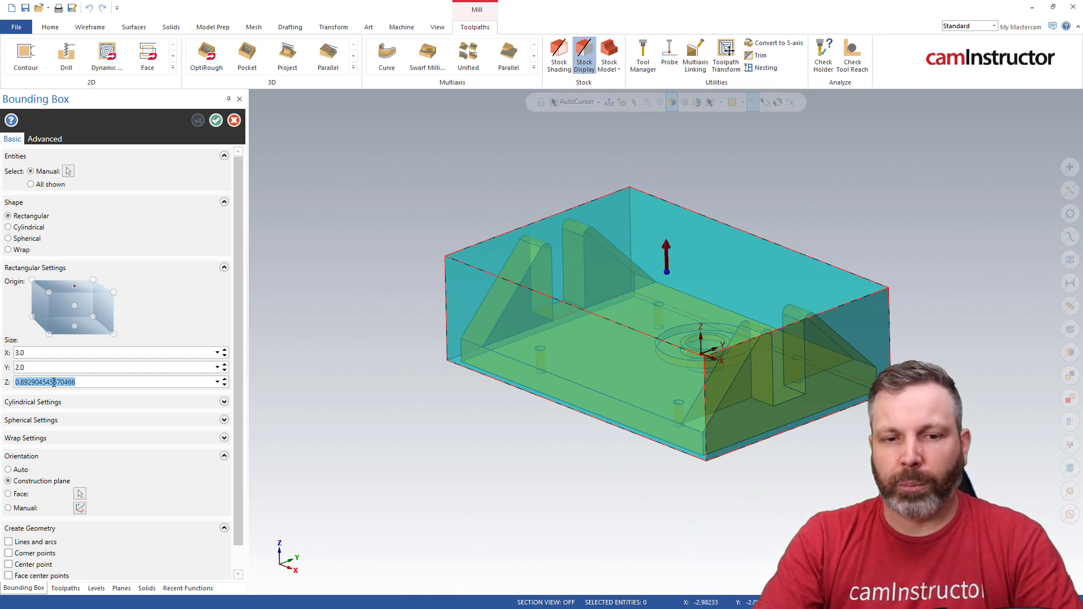
Set the stock Z height to 1.0, checking it in the front view
right_click(615, 445)
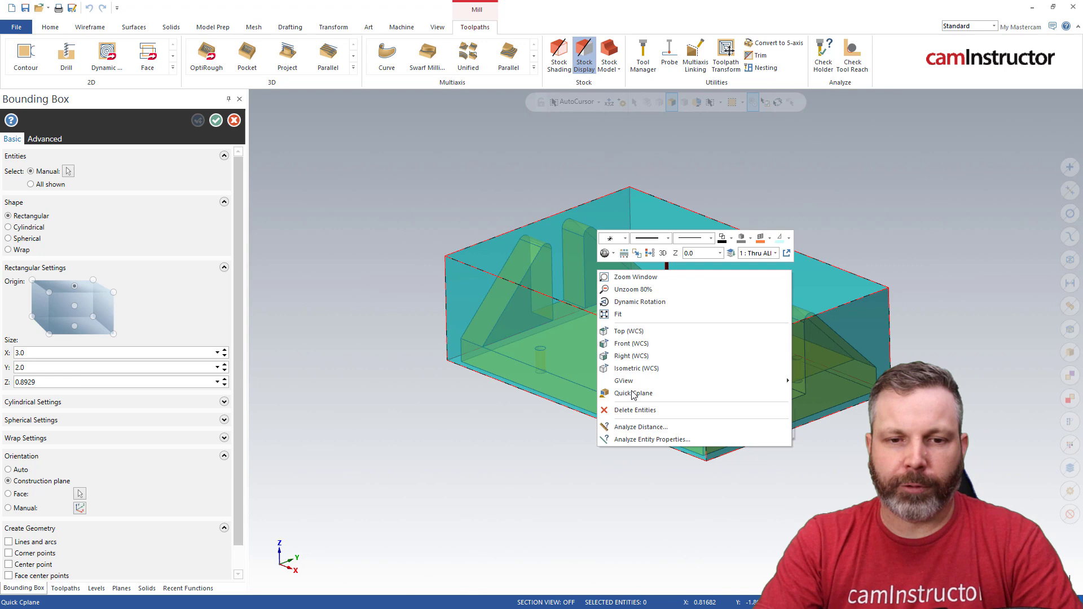
click(632, 344)
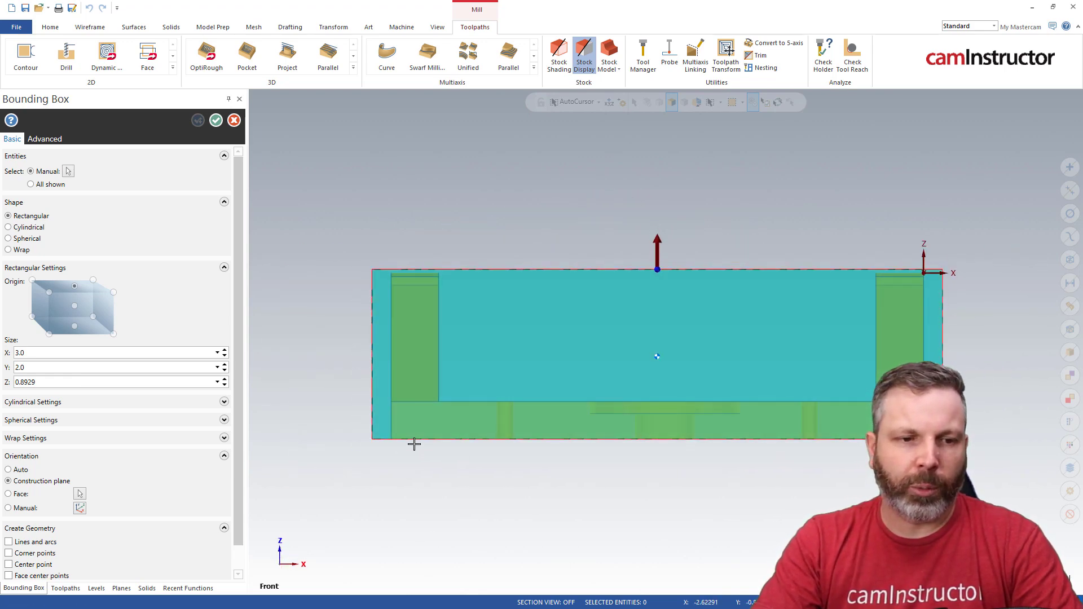
click(166, 383)
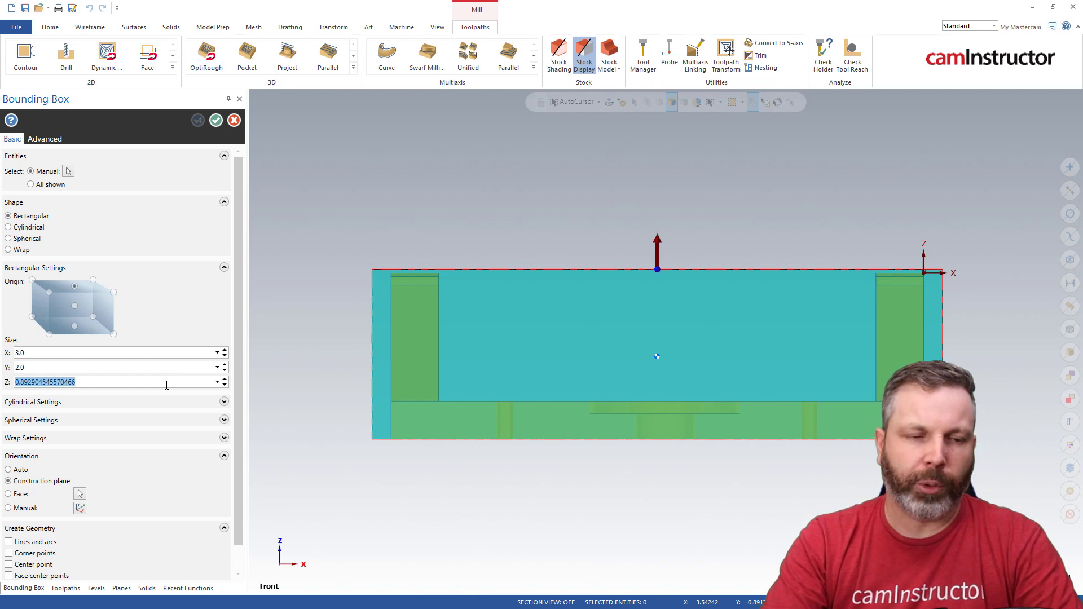
text(1.0)
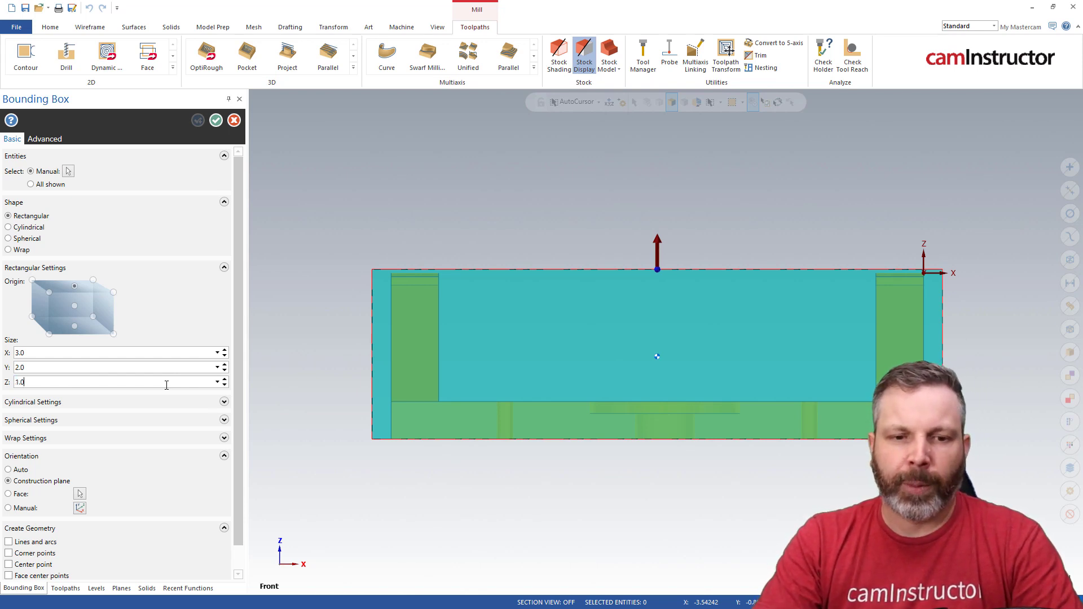
key(Tab)
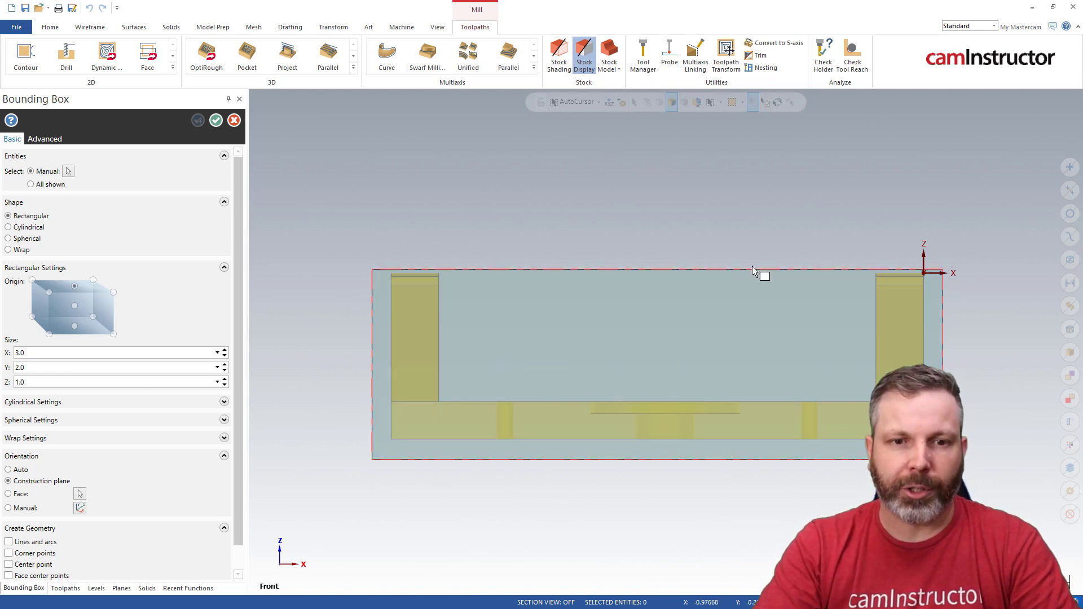
Accept the 3.0 × 2.0 × 1.0 stock in the Bounding Box panel and Machine Group Properties
mouse_move(763, 273)
middle_down()
mouse_move(742, 218)
mouse_move(747, 233)
middle_up()
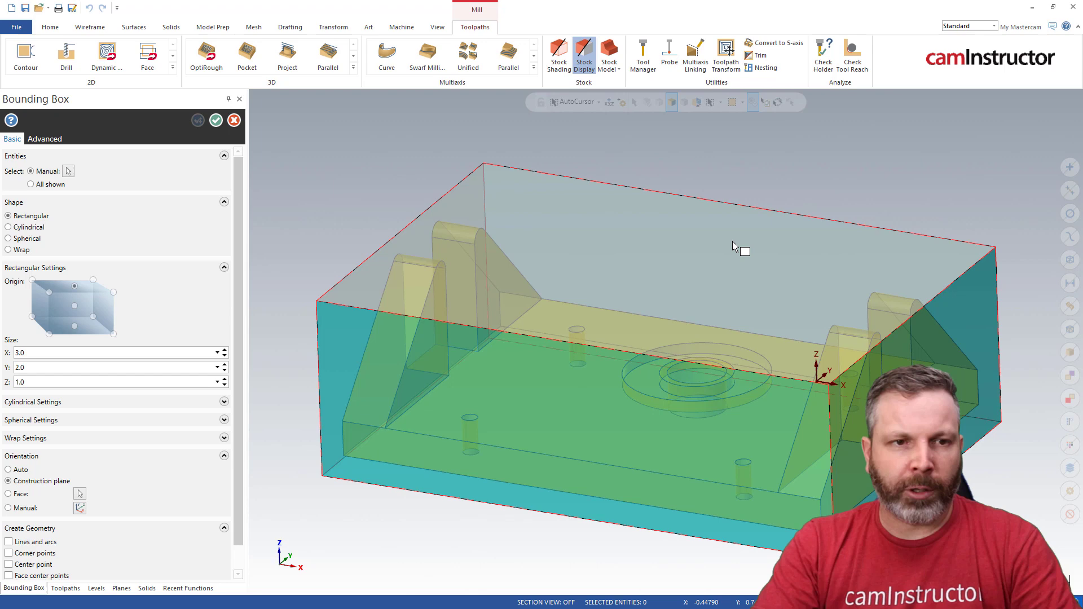
click(216, 120)
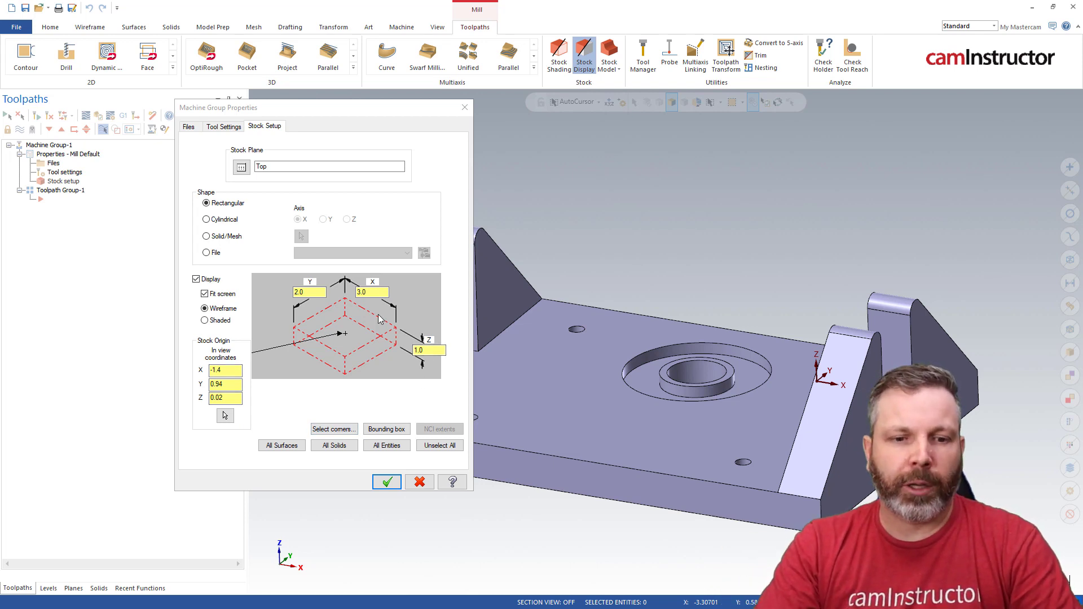
click(388, 482)
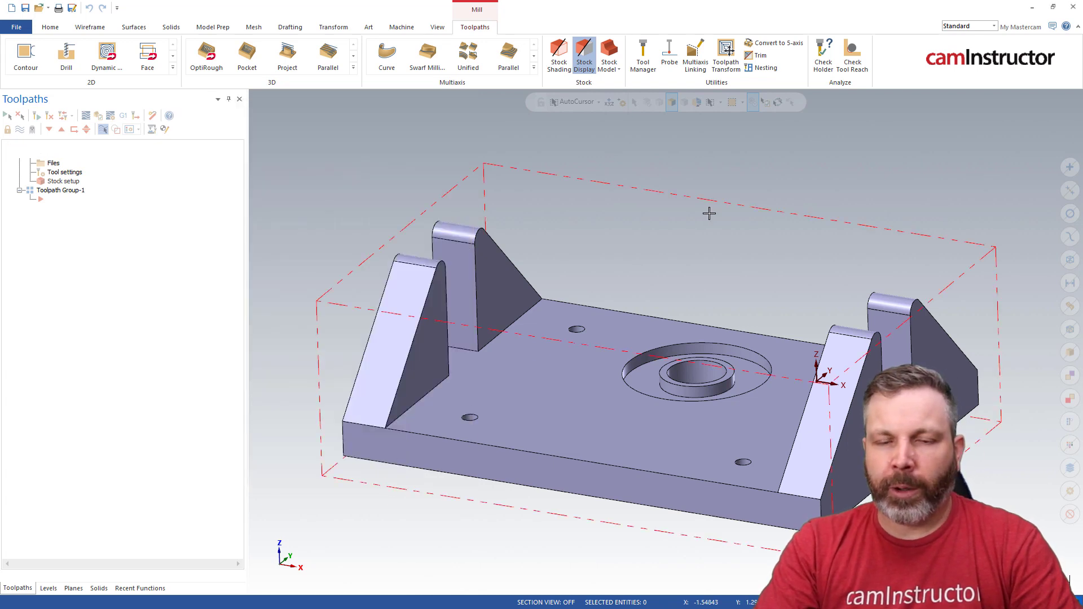
scroll(710, 213, down, 2)
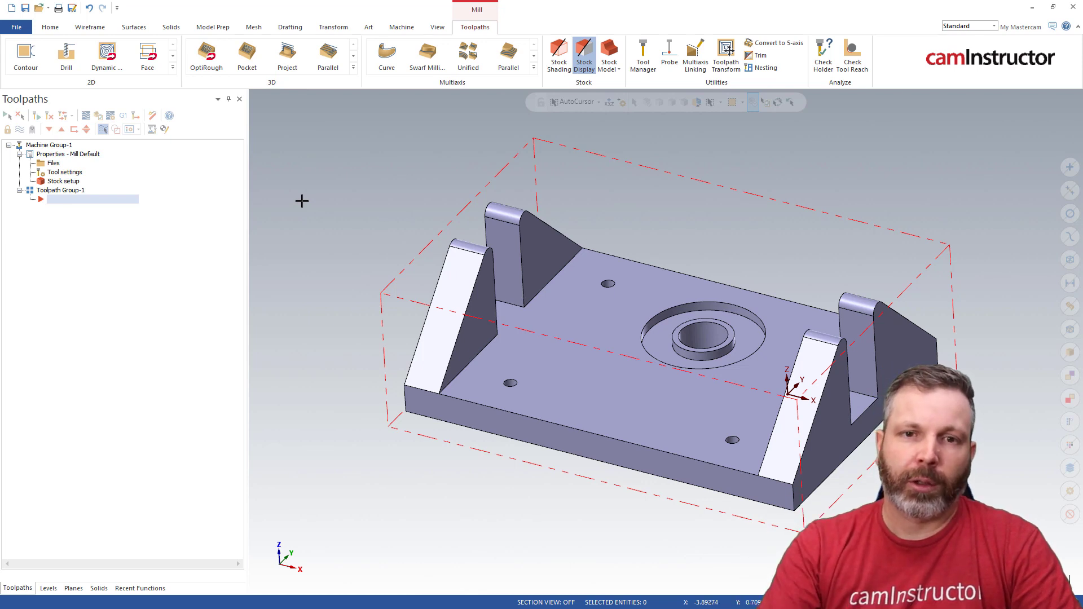
Add a Stock Model operation and begin renaming it to 'Starting Stock'
click(611, 53)
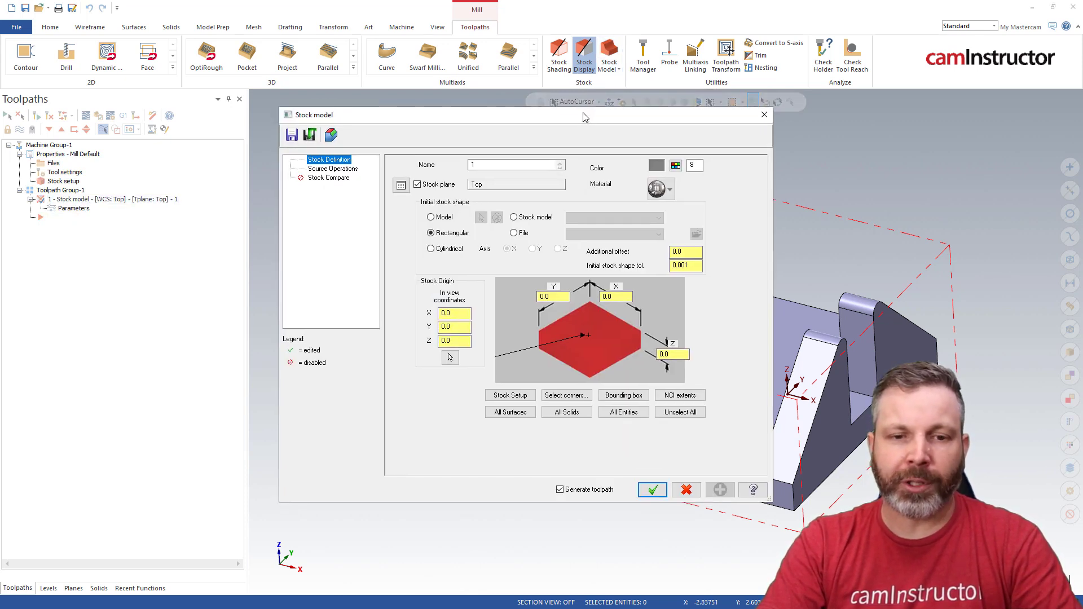
drag(584, 117, 581, 112)
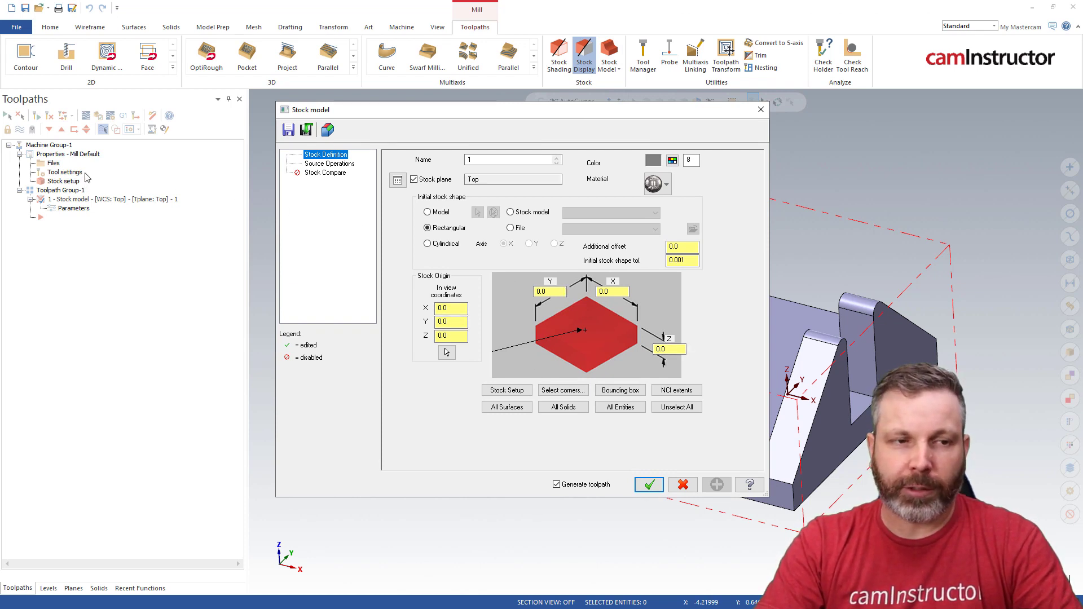
click(503, 159)
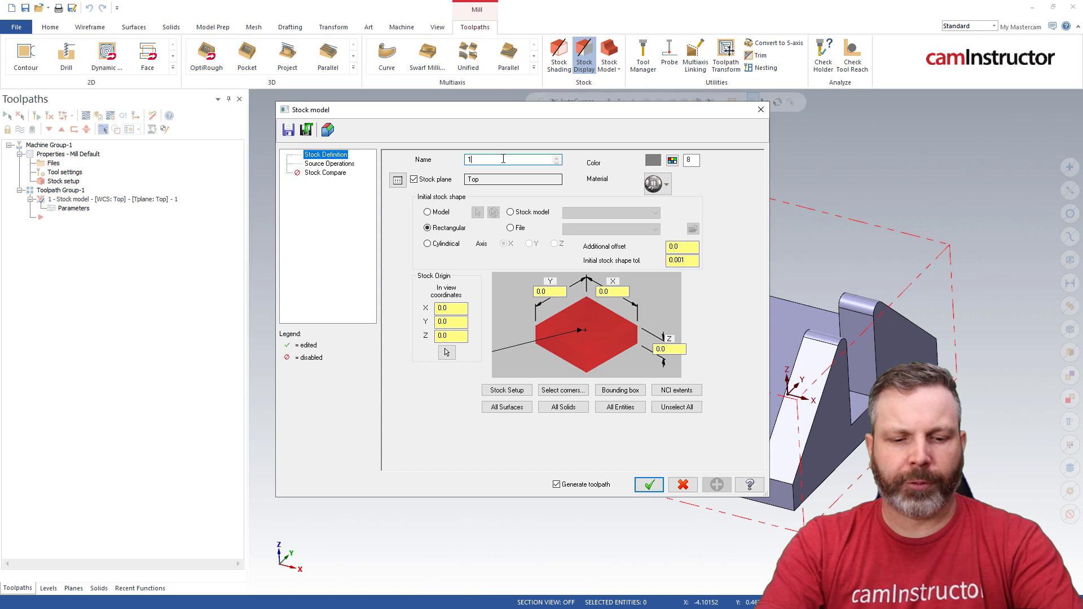
double_click(504, 160)
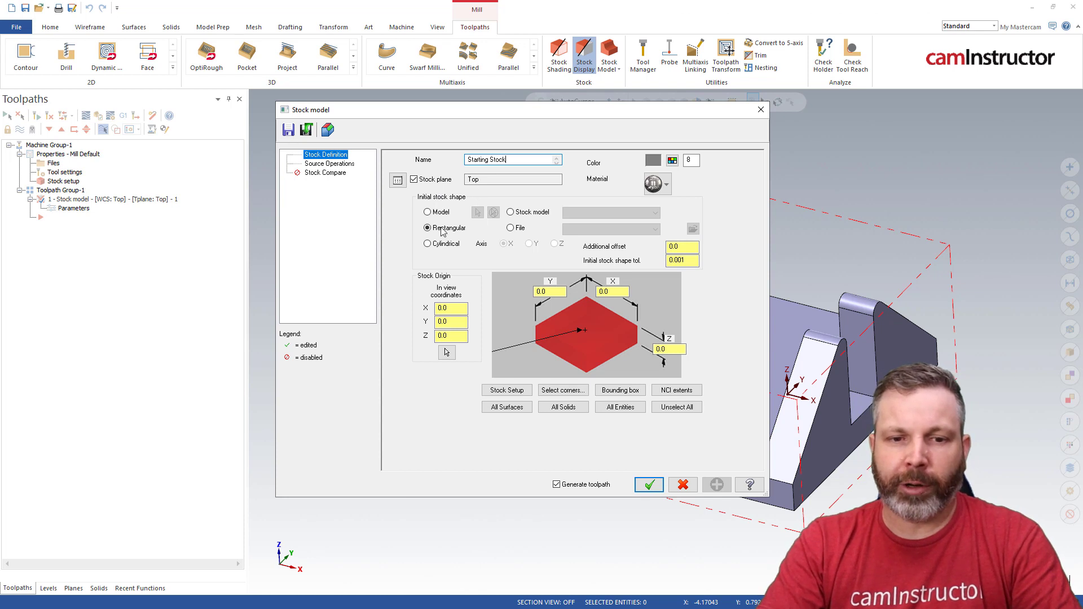
Copy the 3.0 × 2.0 × 1.0 size and origin (-1.4, 0.94, 0.02) from the stock setup
click(505, 391)
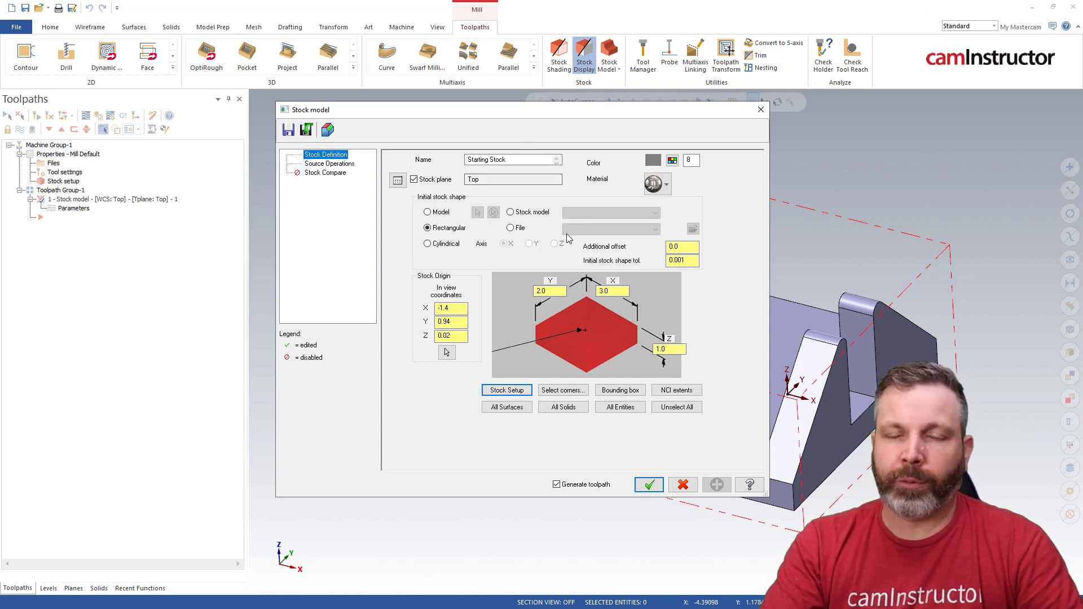
click(665, 184)
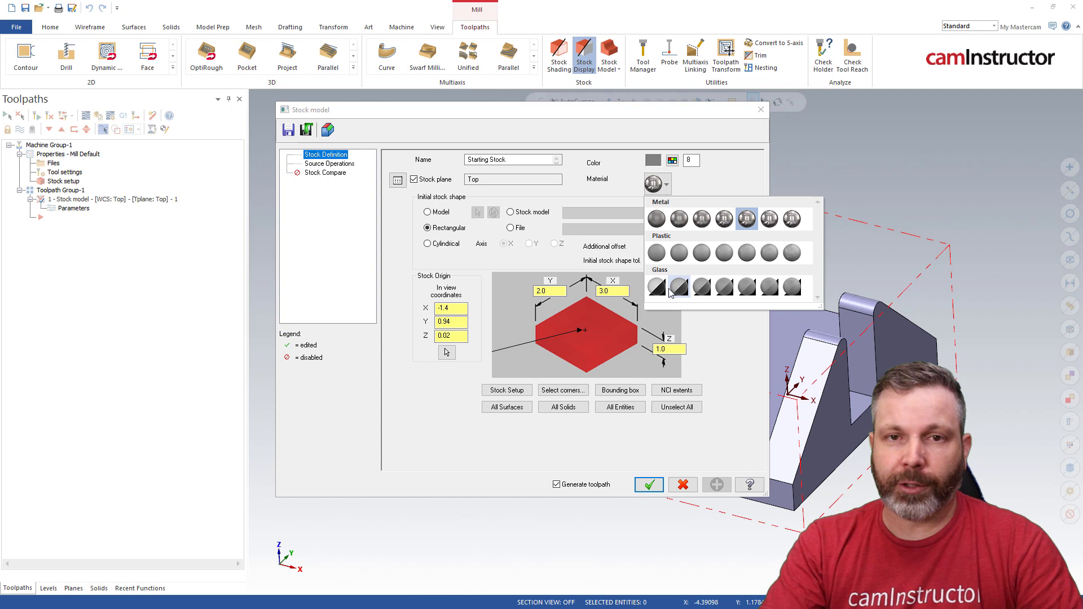
Give the Starting Stock a glass material, keeping colour 8
click(657, 287)
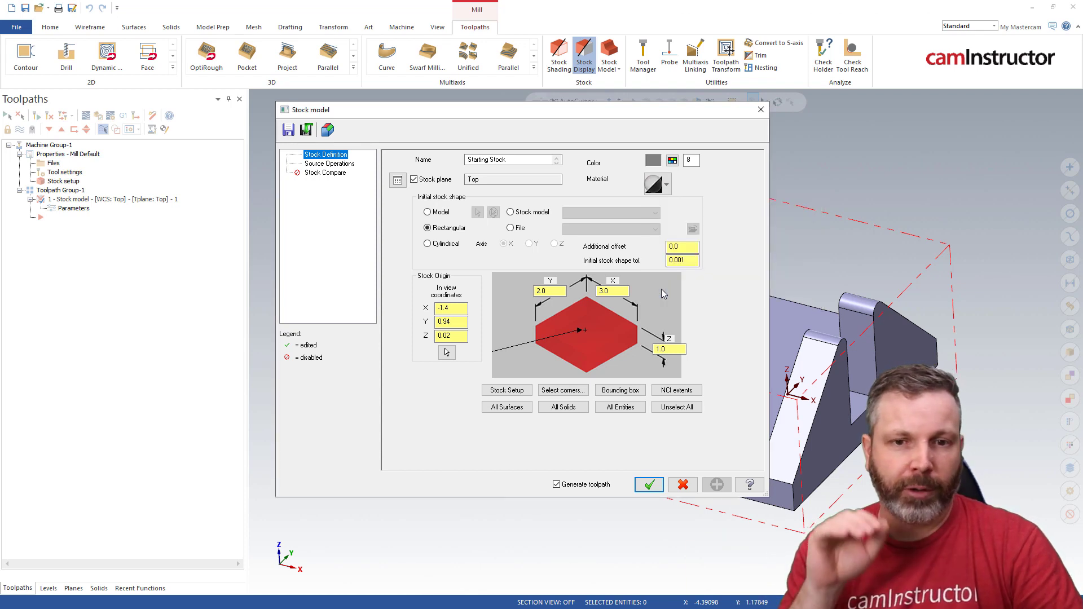
click(672, 161)
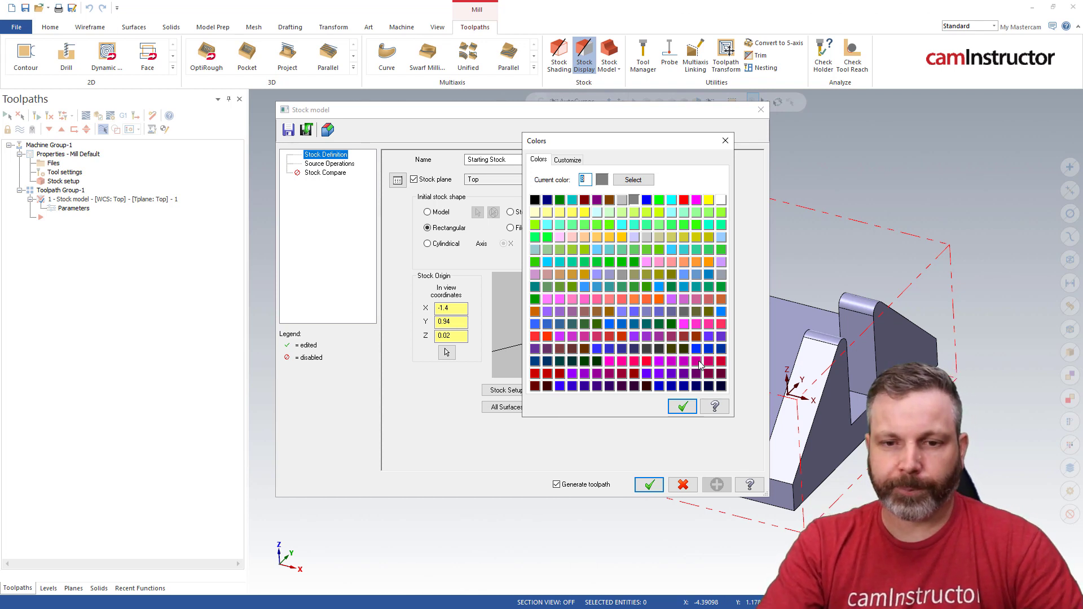
click(684, 406)
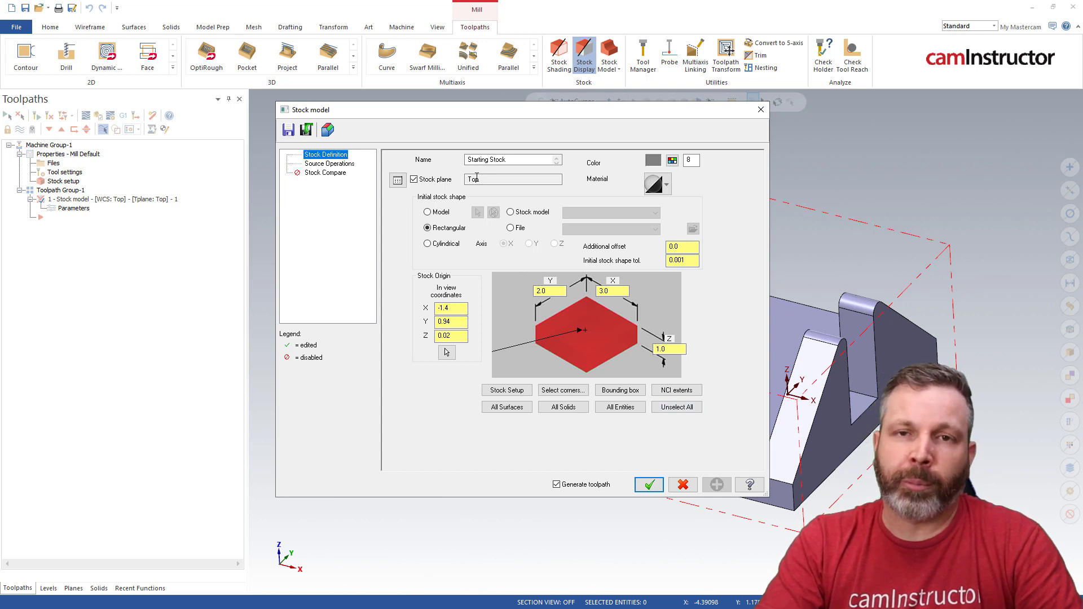
Generate the Starting Stock model from its stock definition
click(345, 164)
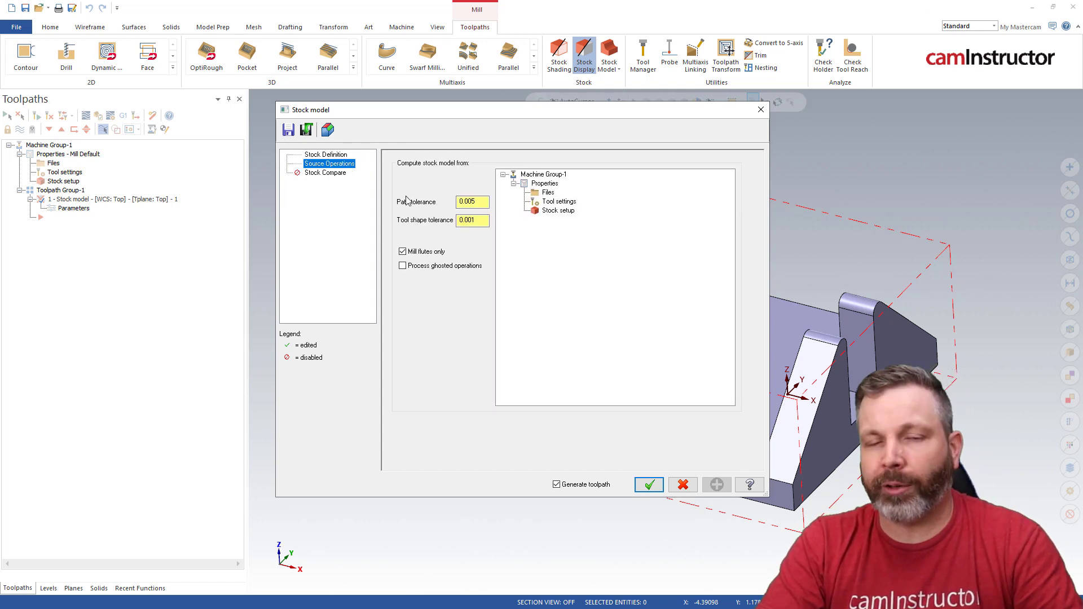
click(334, 155)
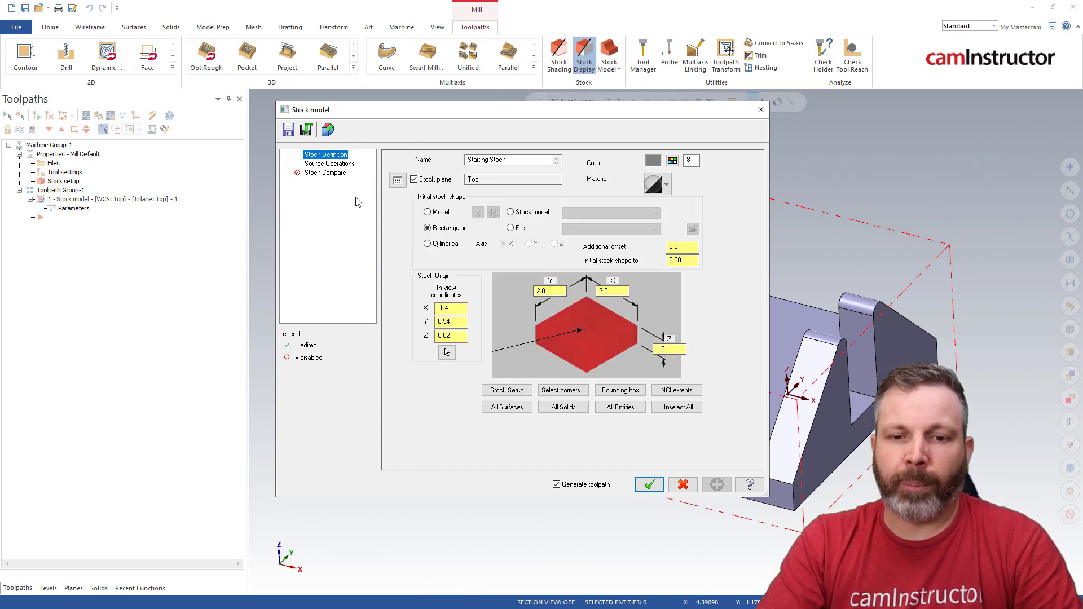
click(650, 487)
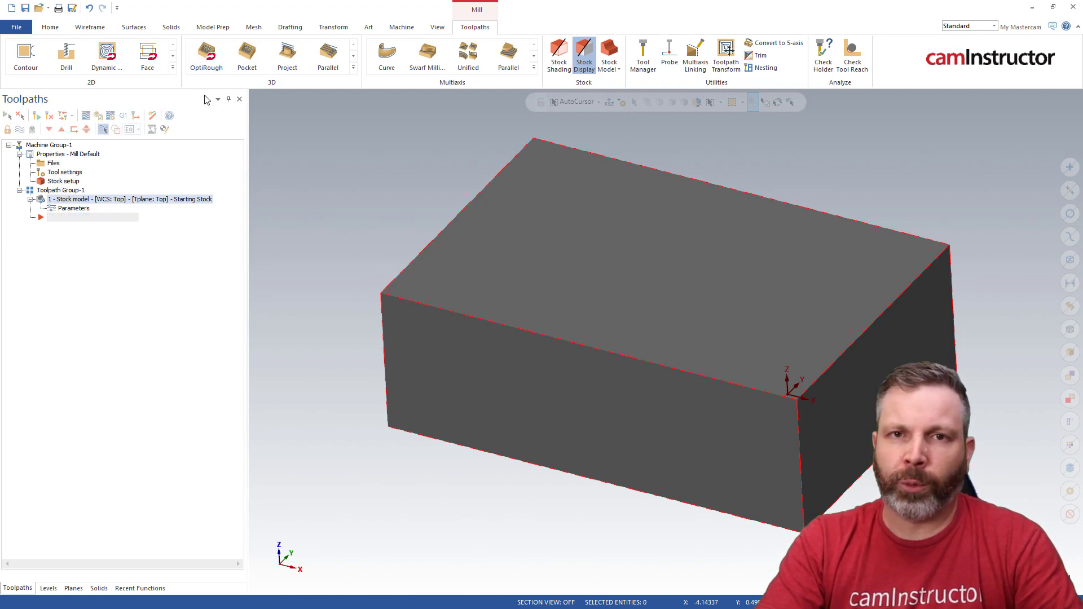
click(62, 182)
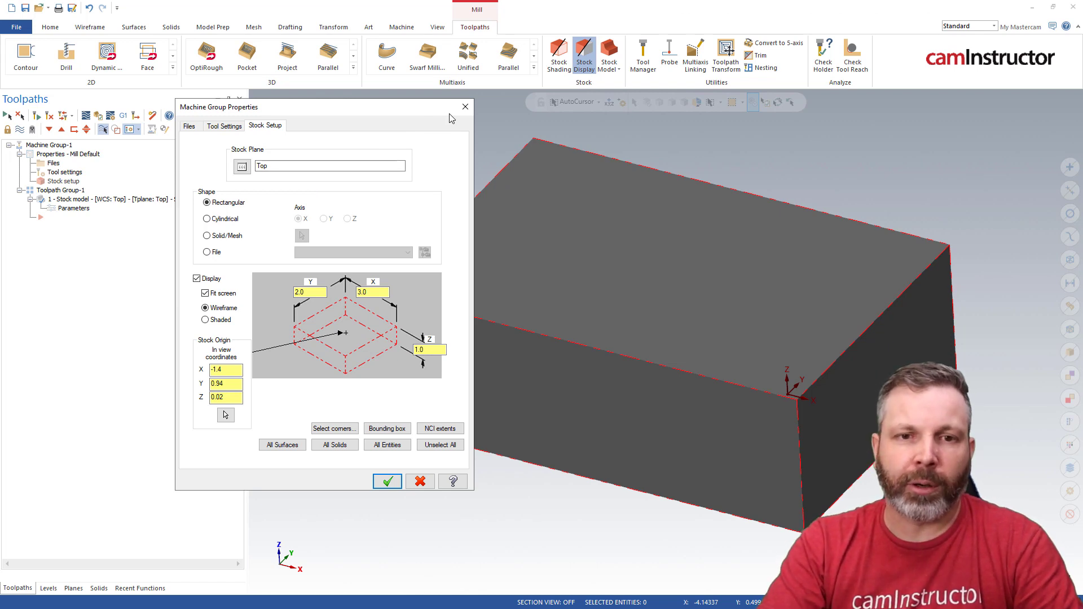
click(466, 106)
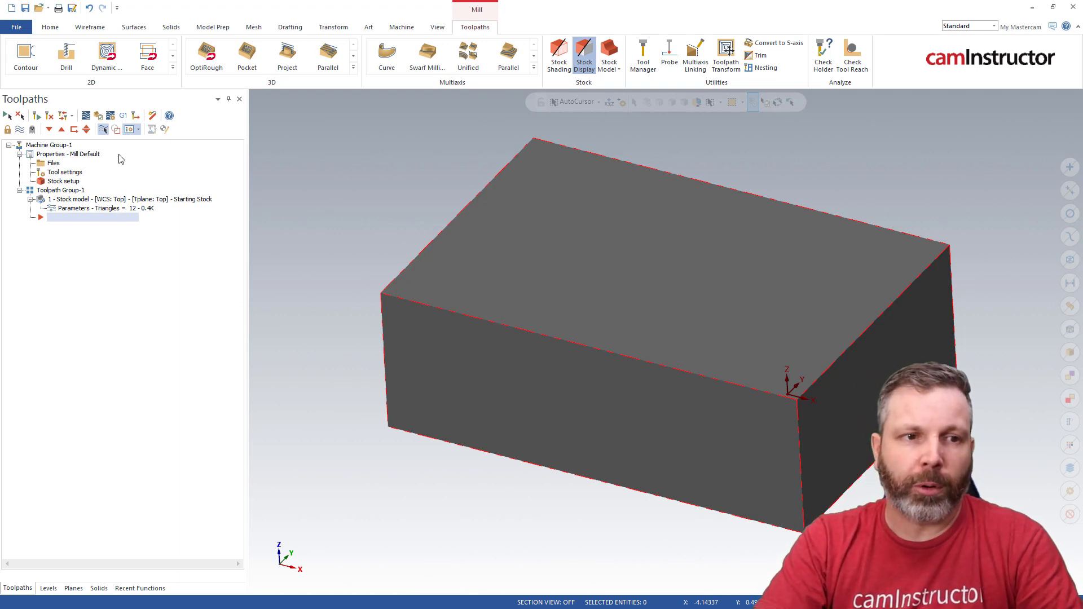
click(110, 116)
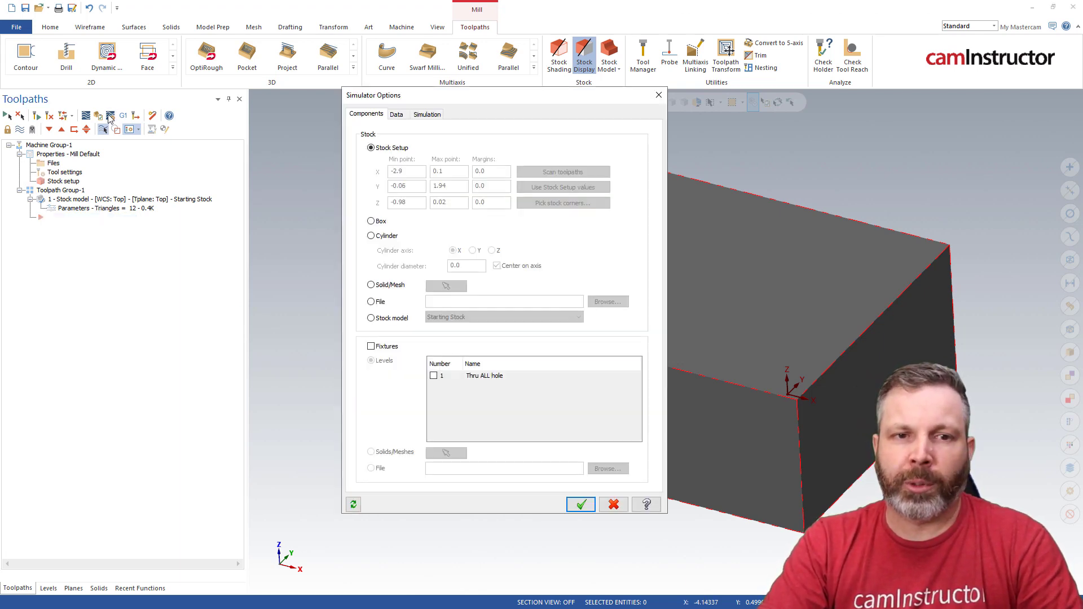
click(393, 320)
click(395, 149)
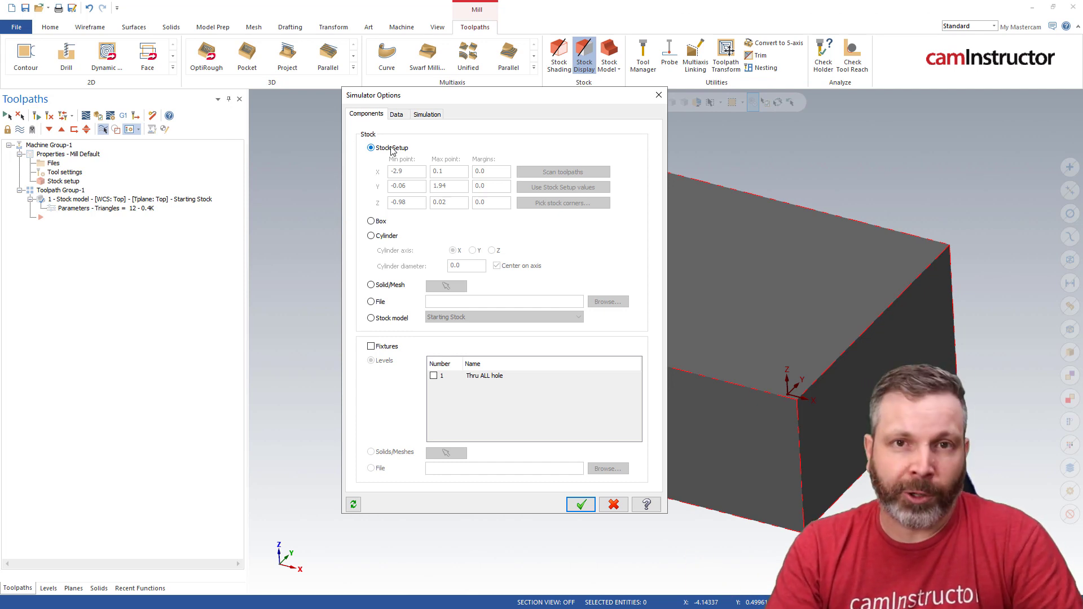
click(581, 504)
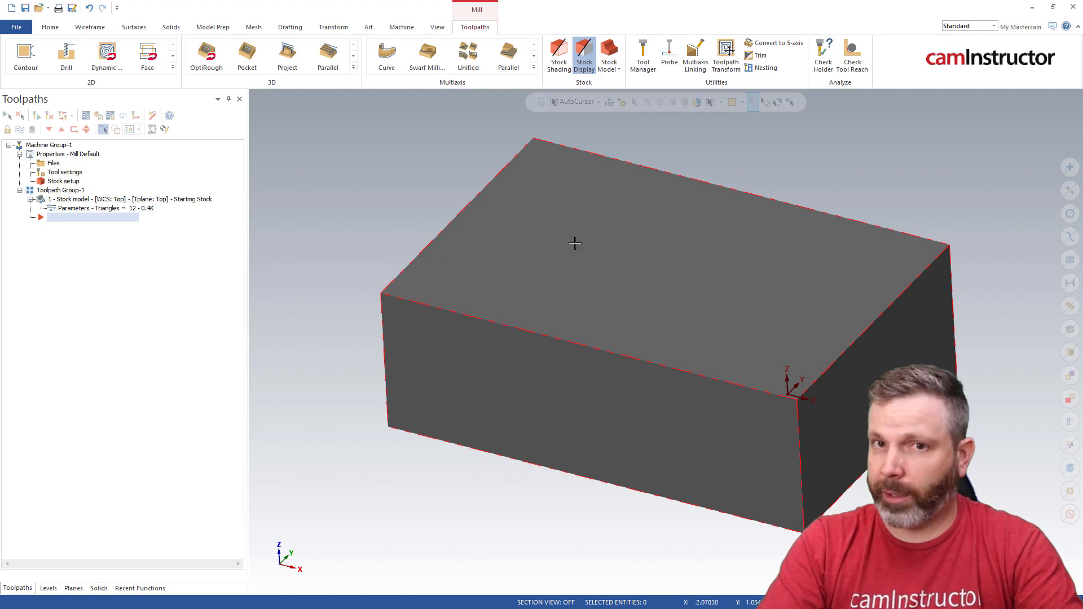
Turn on Material display for the stock and orbit around the model
click(433, 29)
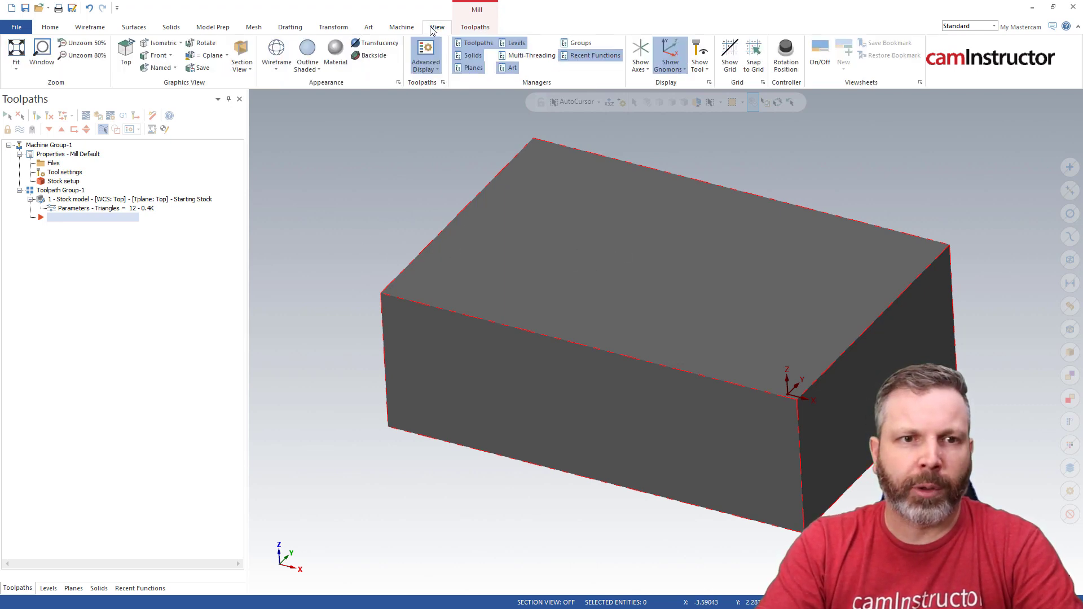
click(335, 53)
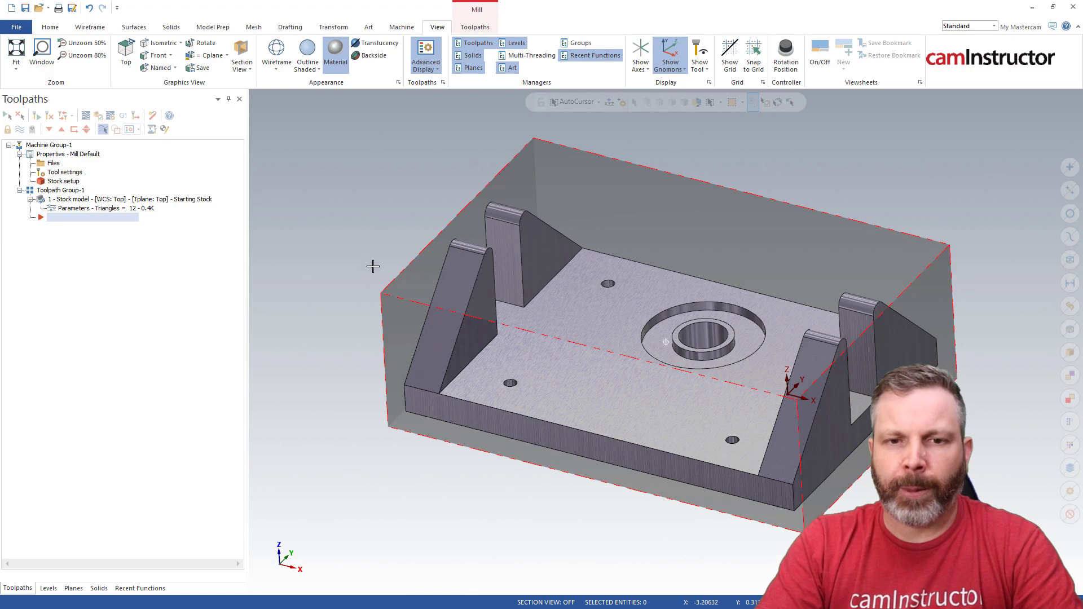
middle_drag(368, 251, 423, 270)
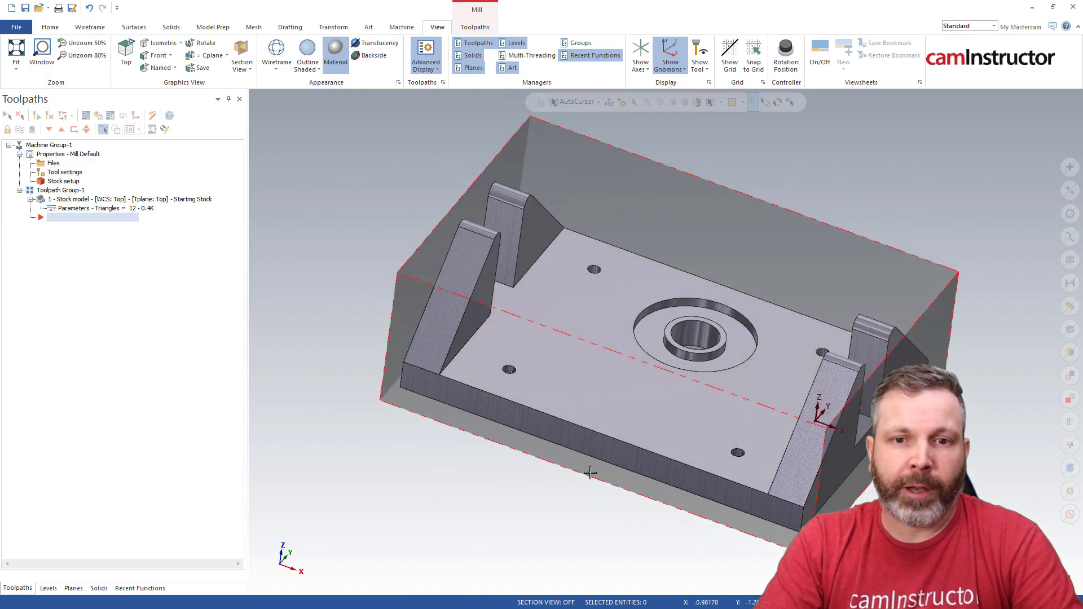
middle_drag(662, 396, 560, 468)
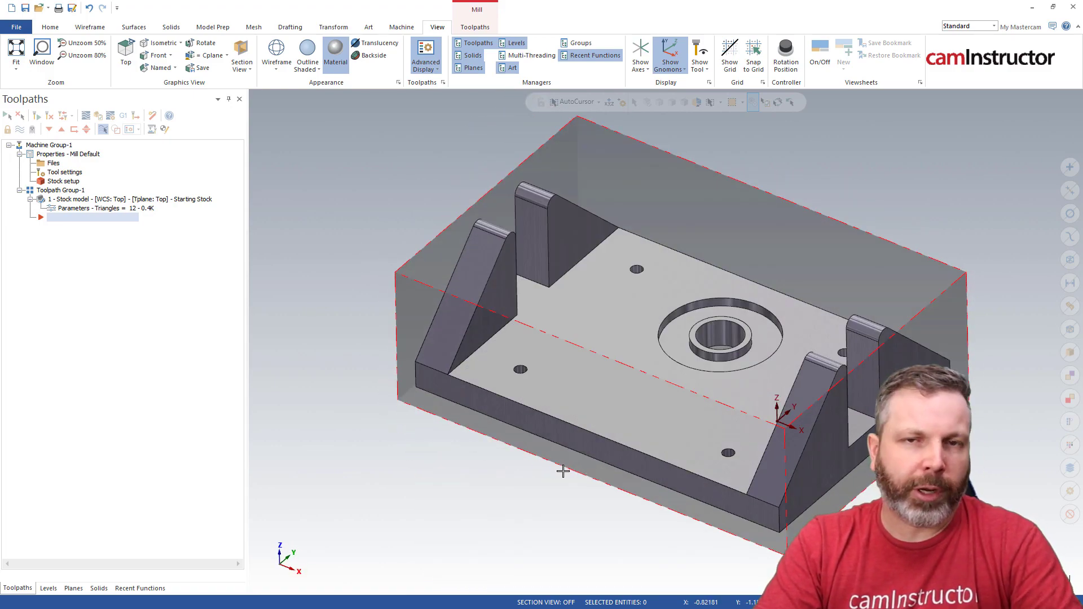
Switch the Starting Stock to the third, darker Glass material and regenerate it
click(106, 208)
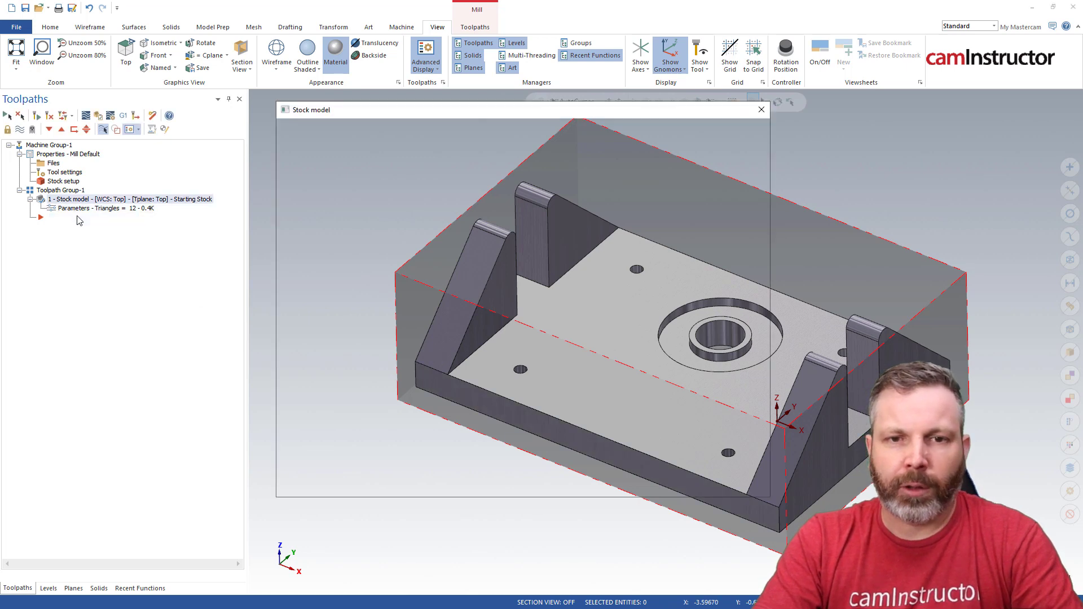
click(666, 185)
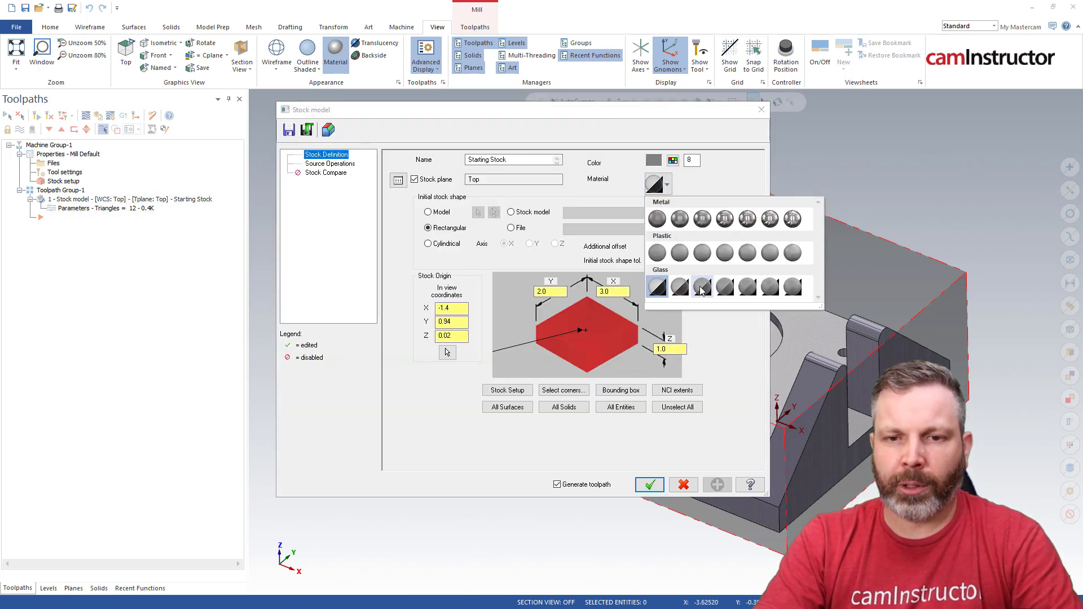
click(709, 290)
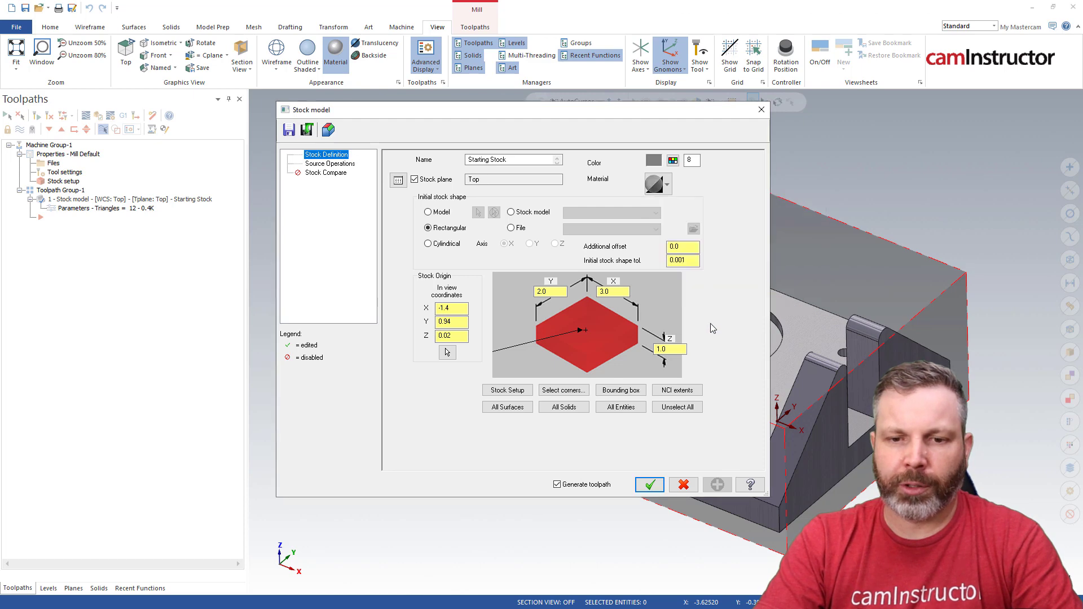
click(650, 485)
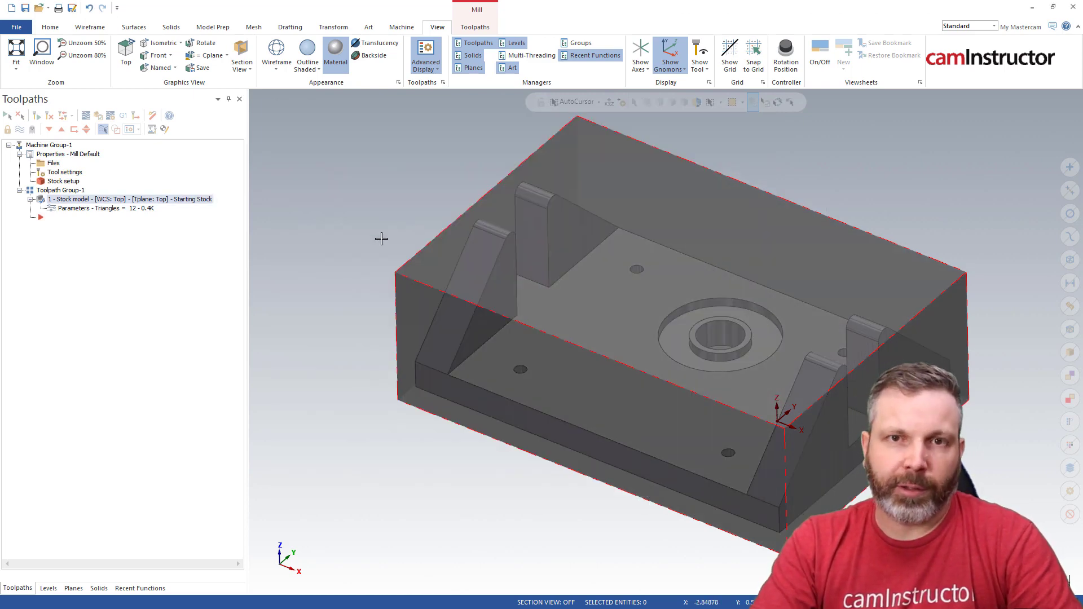
mouse_move(368, 359)
middle_down()
mouse_move(353, 286)
mouse_move(373, 353)
mouse_move(372, 340)
middle_up()
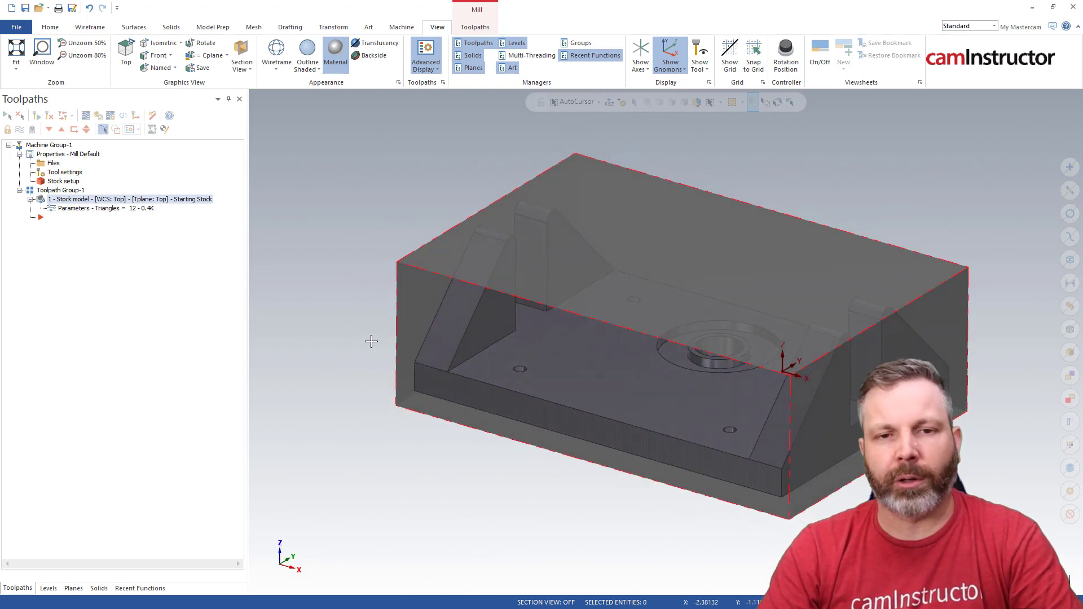